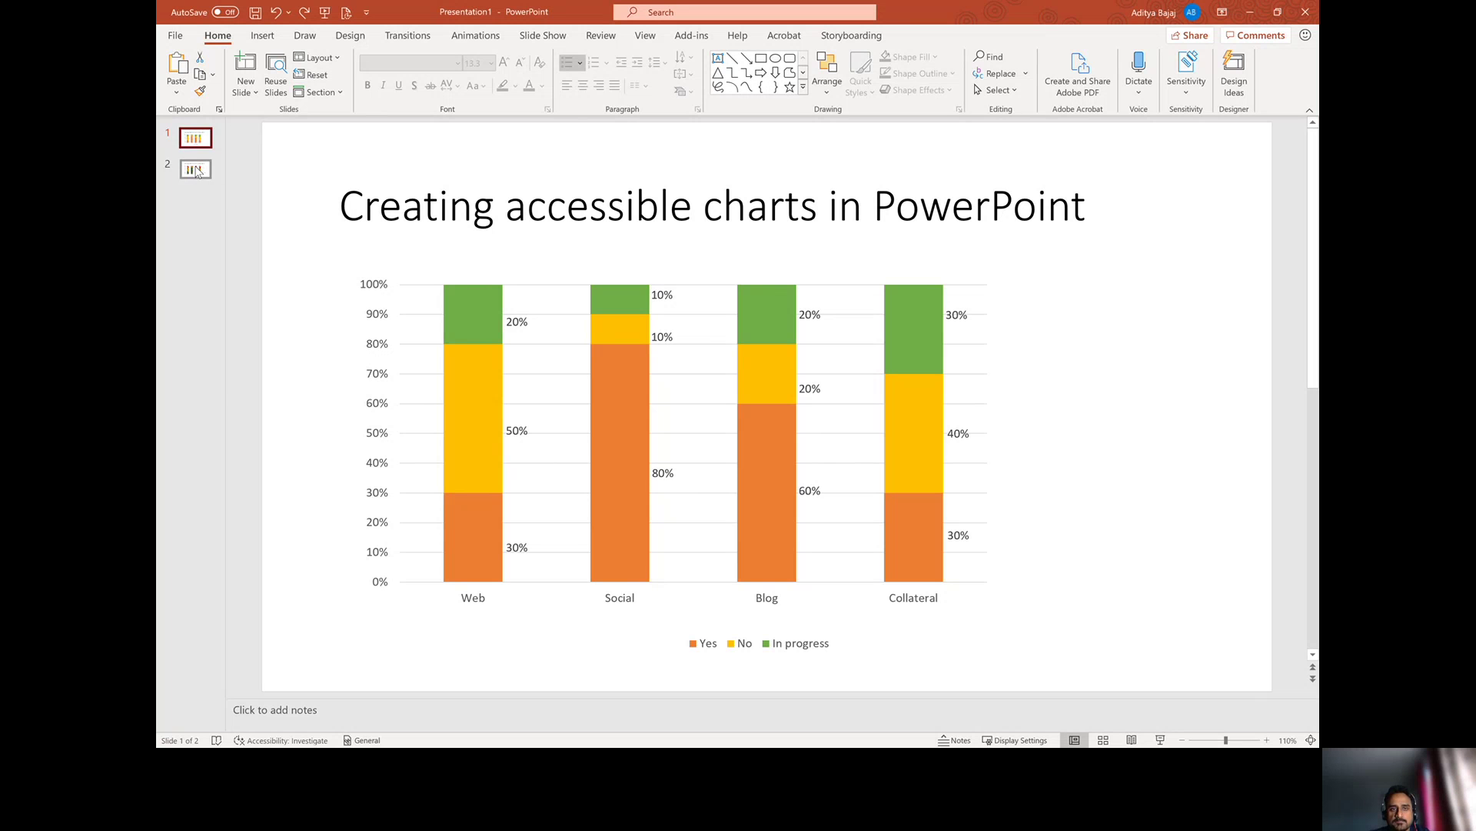
# Compare with the finished chart on slide 2, then return and select the green In progress series.
pyautogui.click(195, 170)
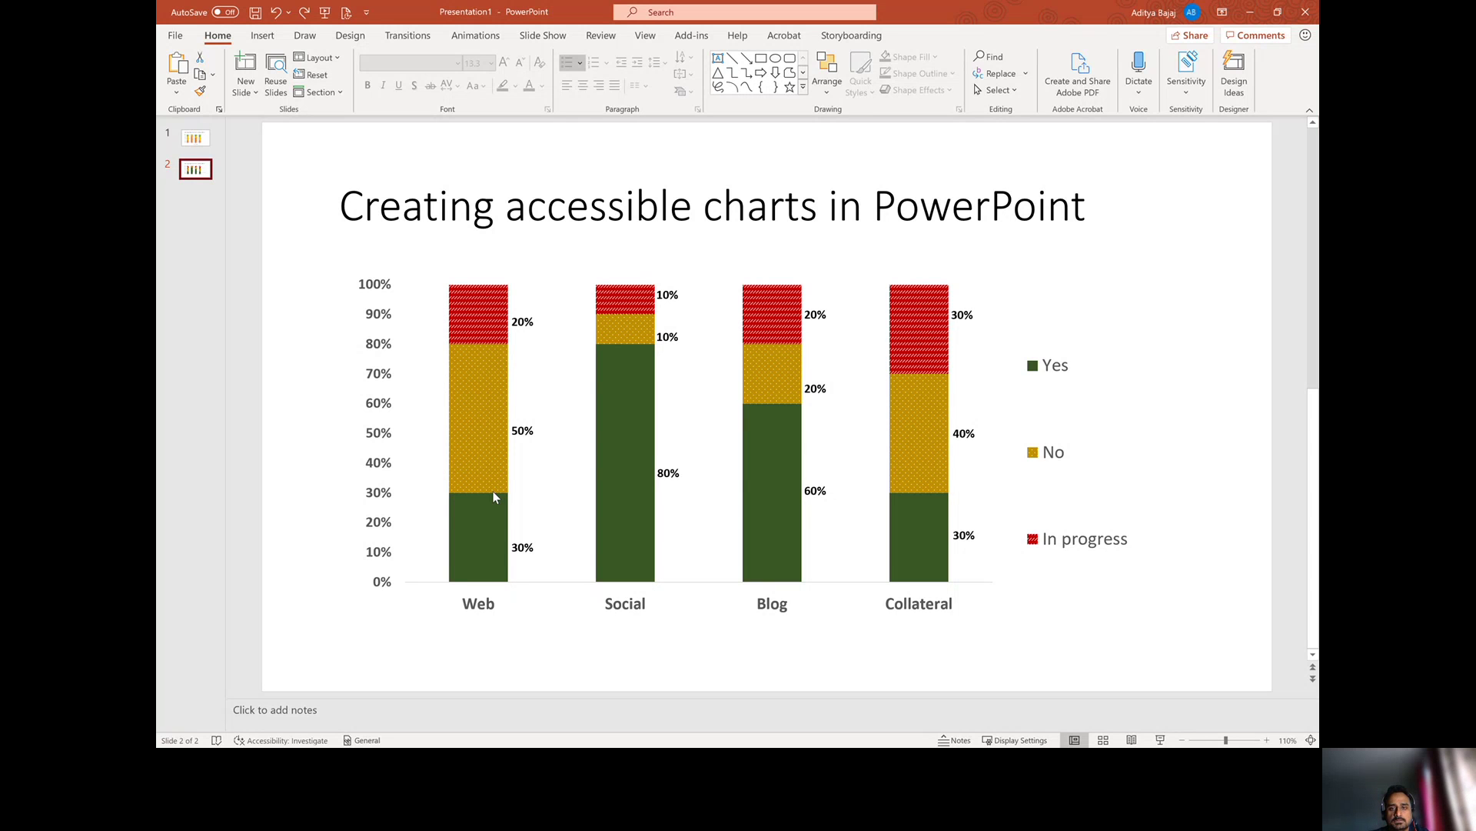
pyautogui.click(201, 143)
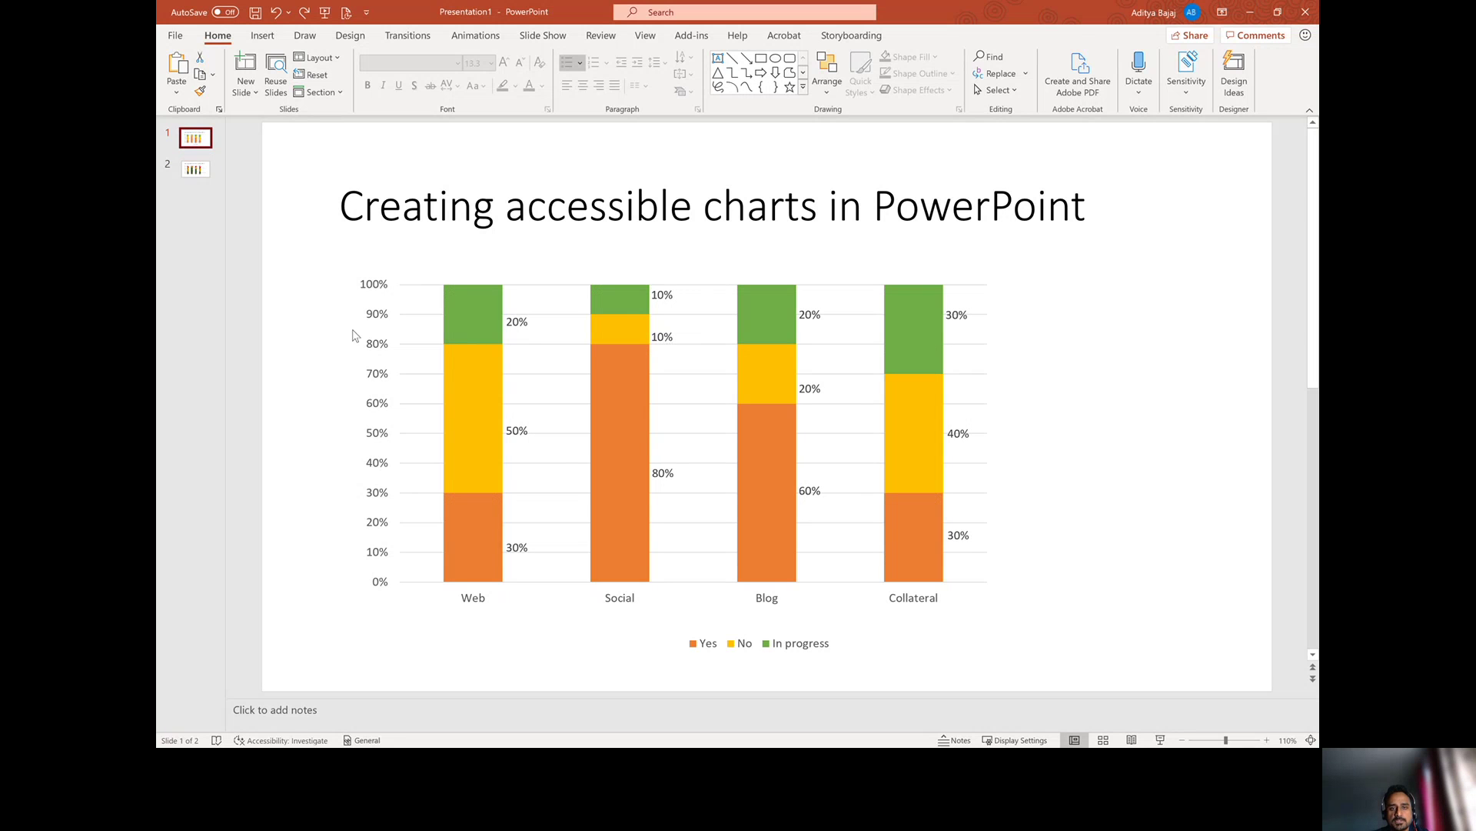
pyautogui.click(472, 322)
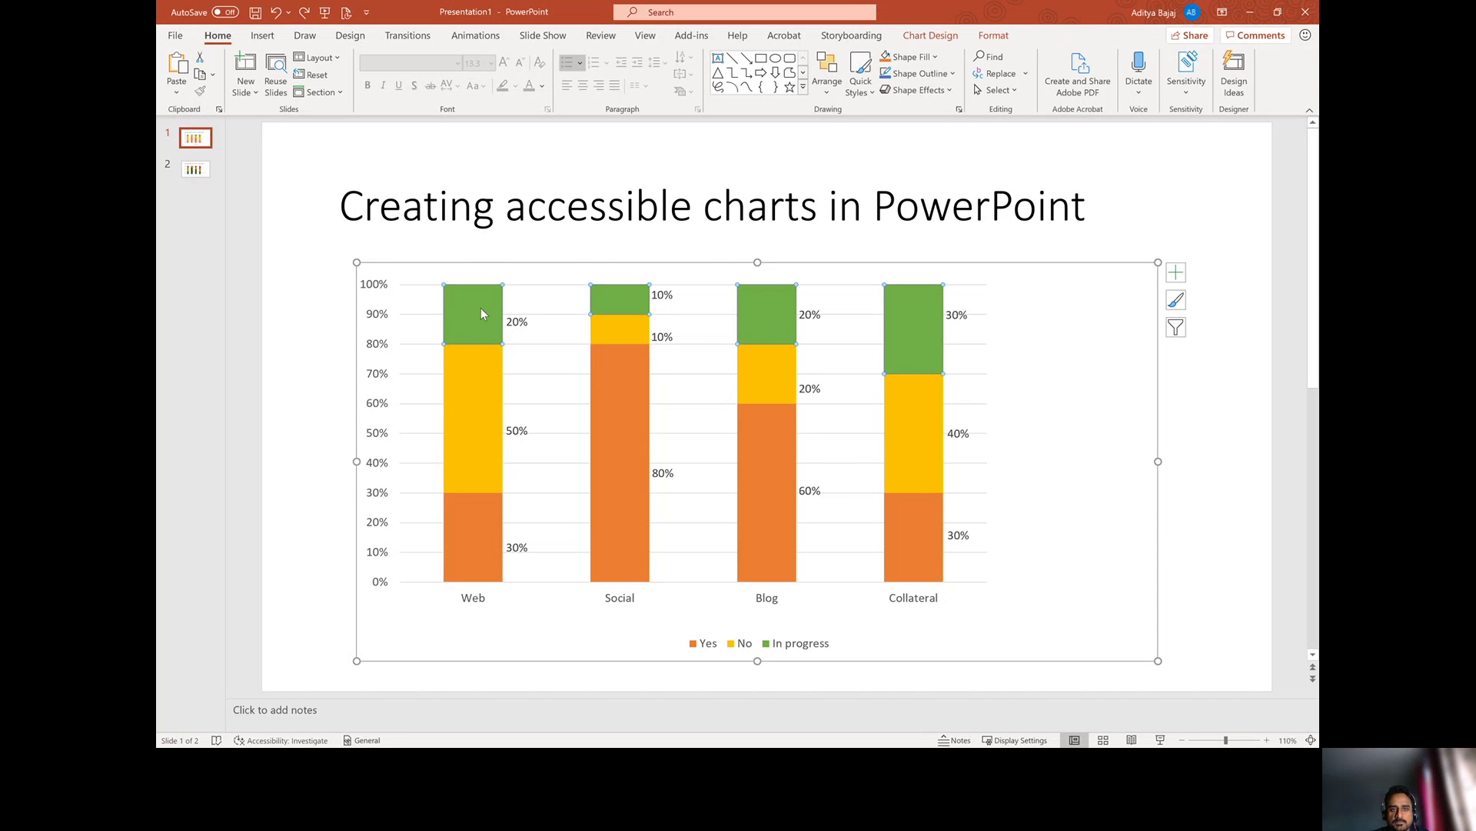
pyautogui.rightClick(481, 307)
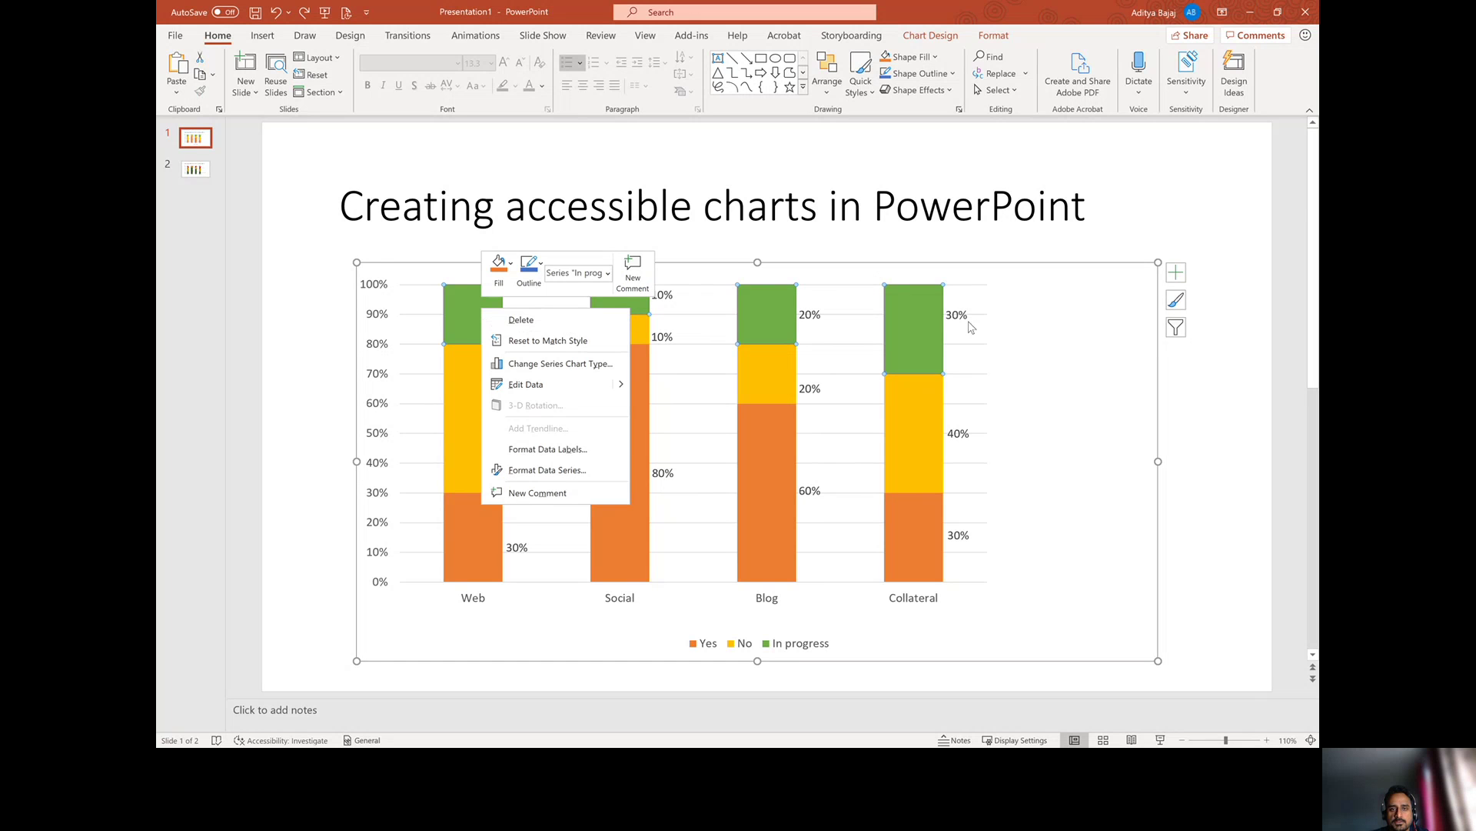
# Browse the chart style thumbnails, colour palettes and chart elements, then call up the In progress series options.
pyautogui.click(1179, 302)
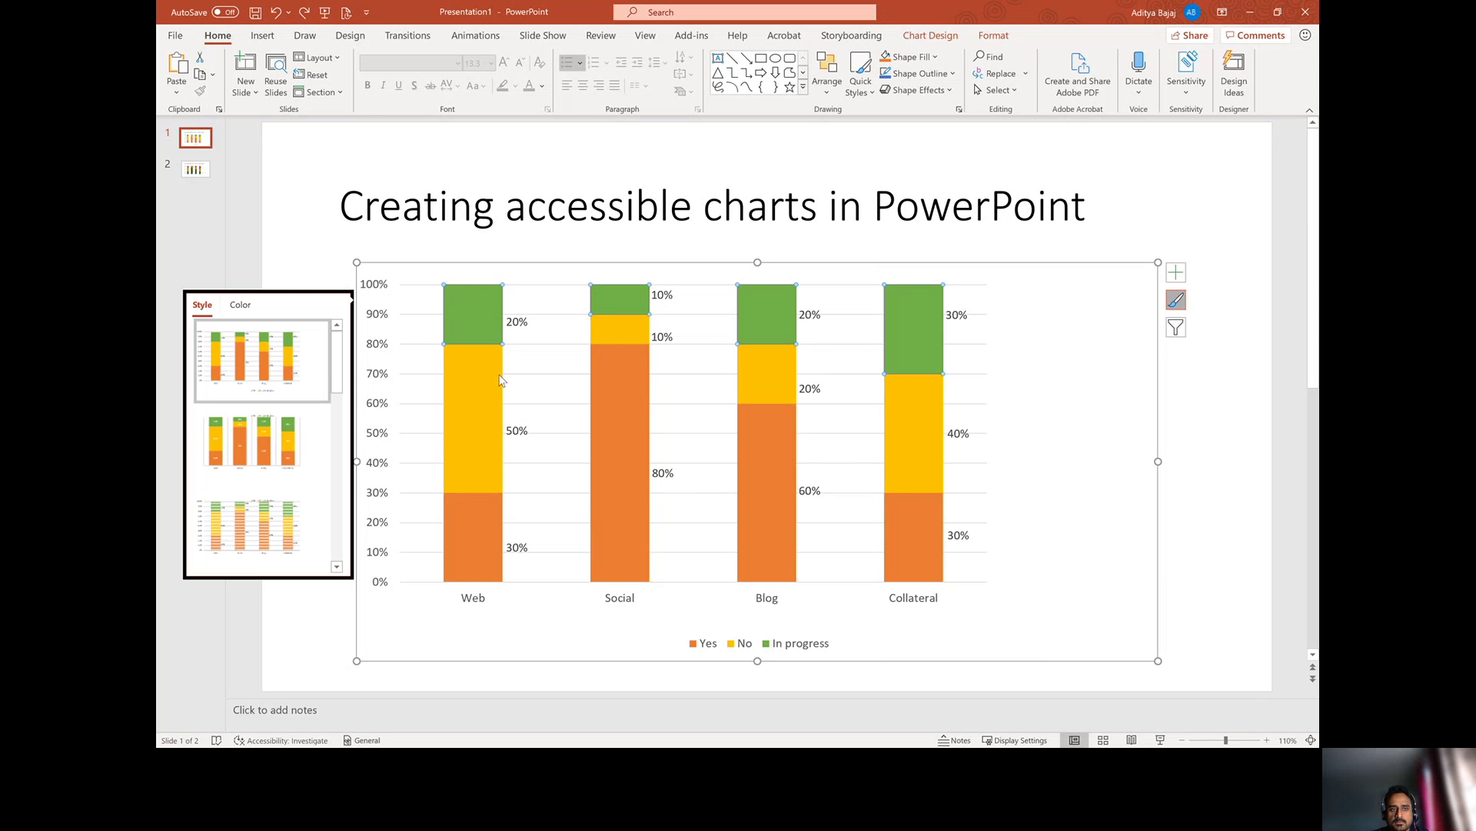
pyautogui.click(240, 305)
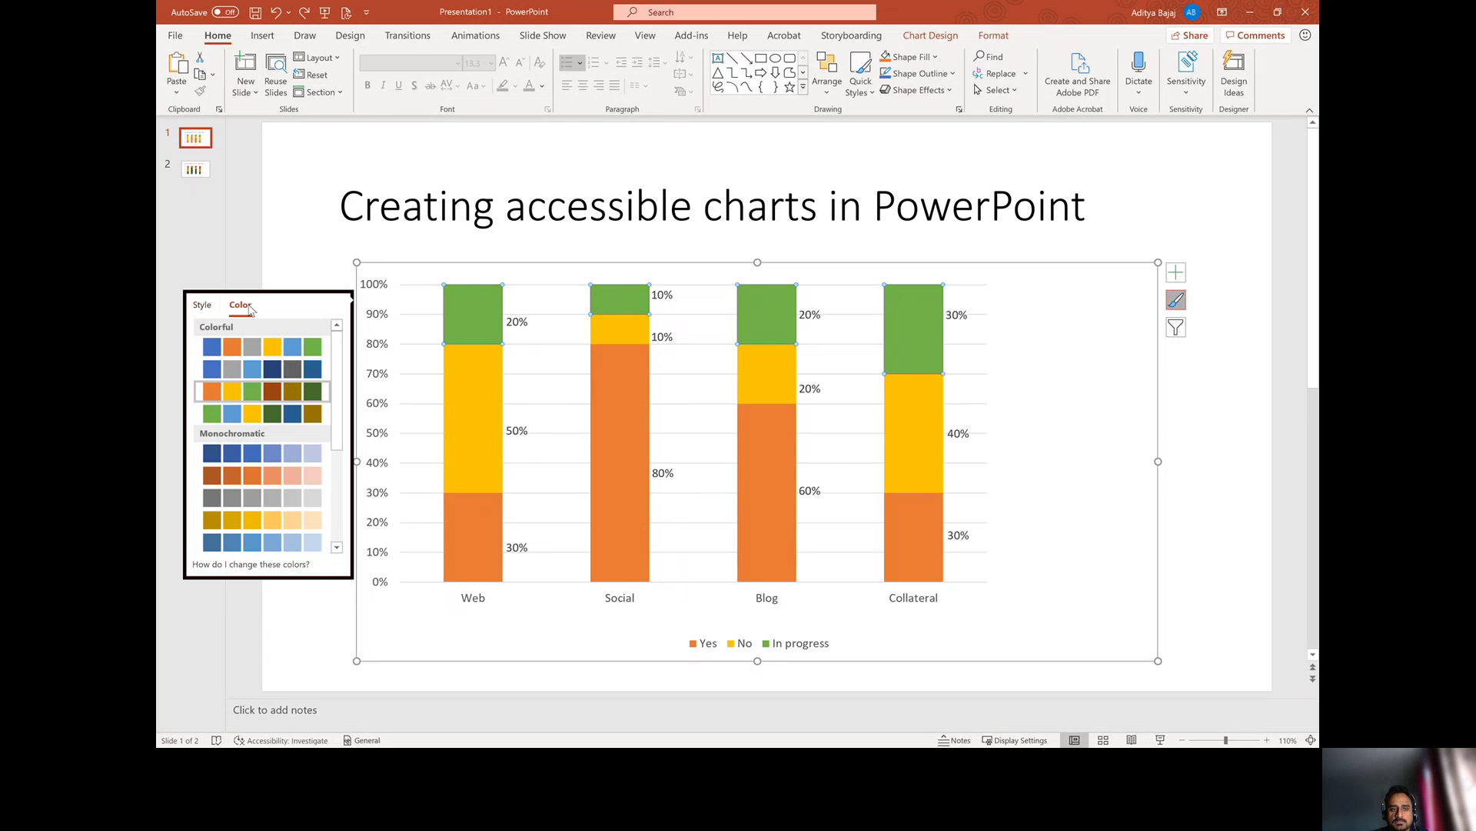
pyautogui.click(201, 305)
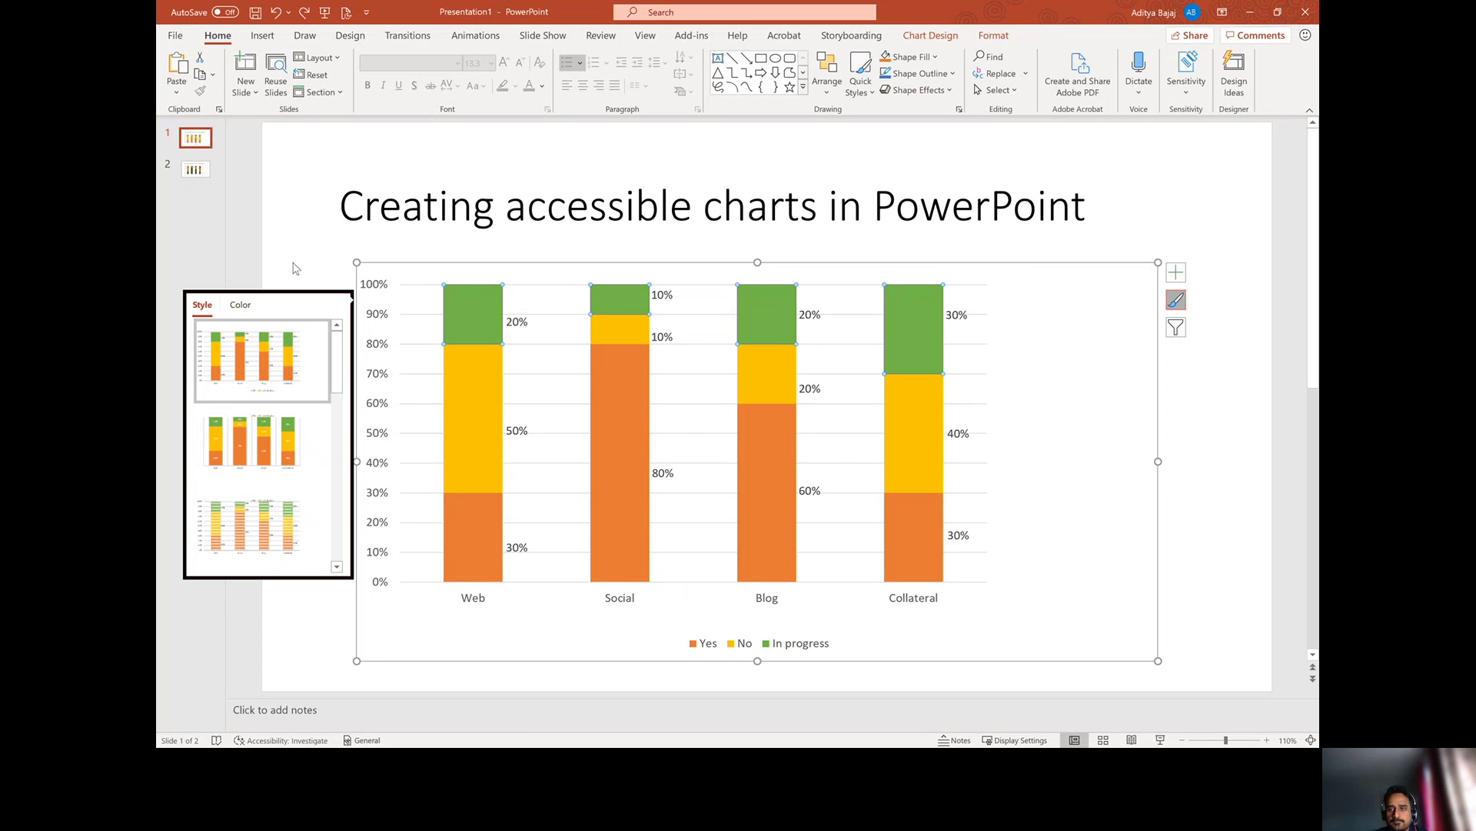
pyautogui.click(1176, 274)
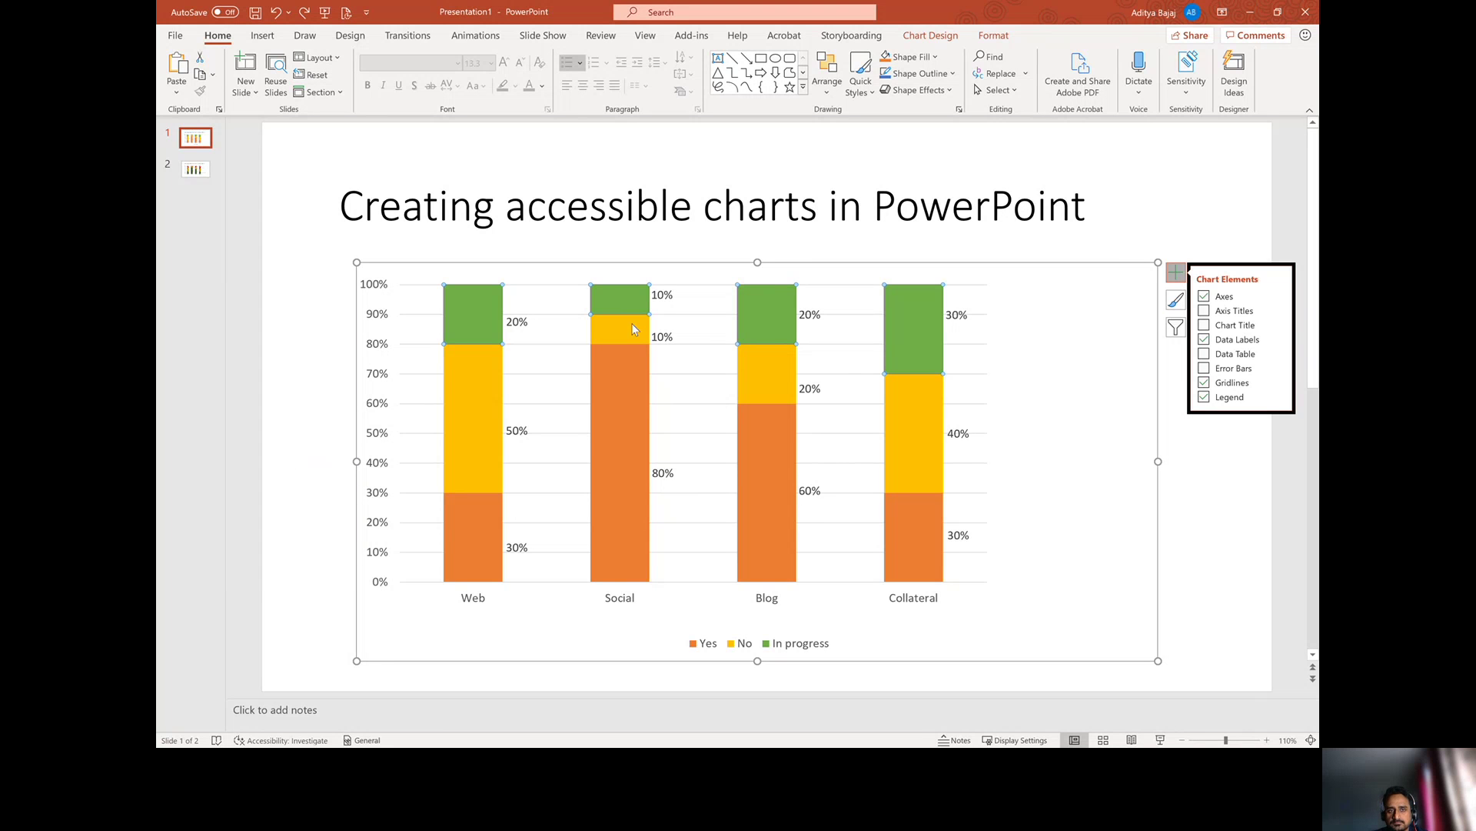
pyautogui.rightClick(463, 307)
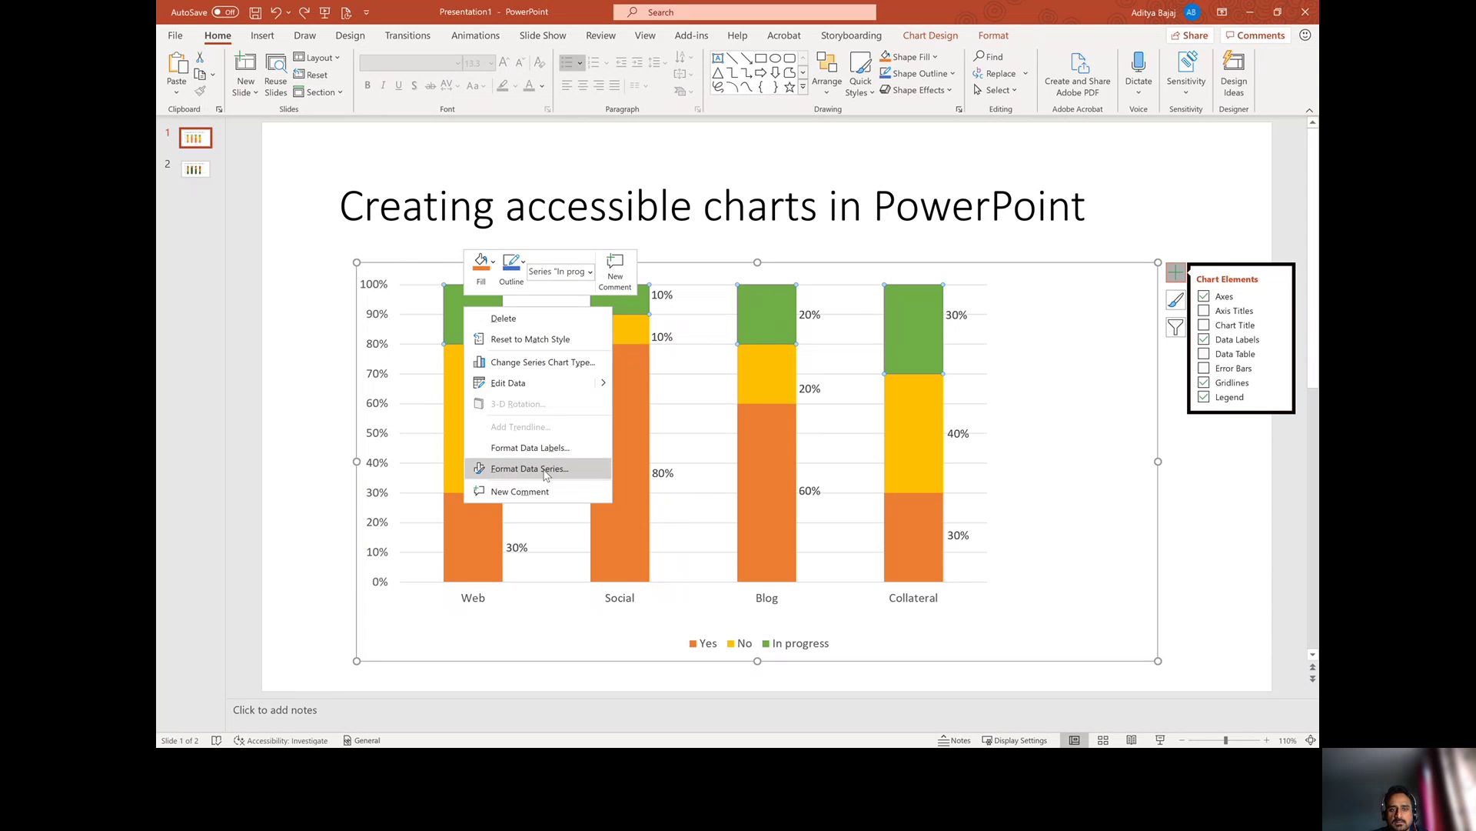
# Switch the In progress series from solid green to a pattern fill, then reselect the series.
pyautogui.click(545, 472)
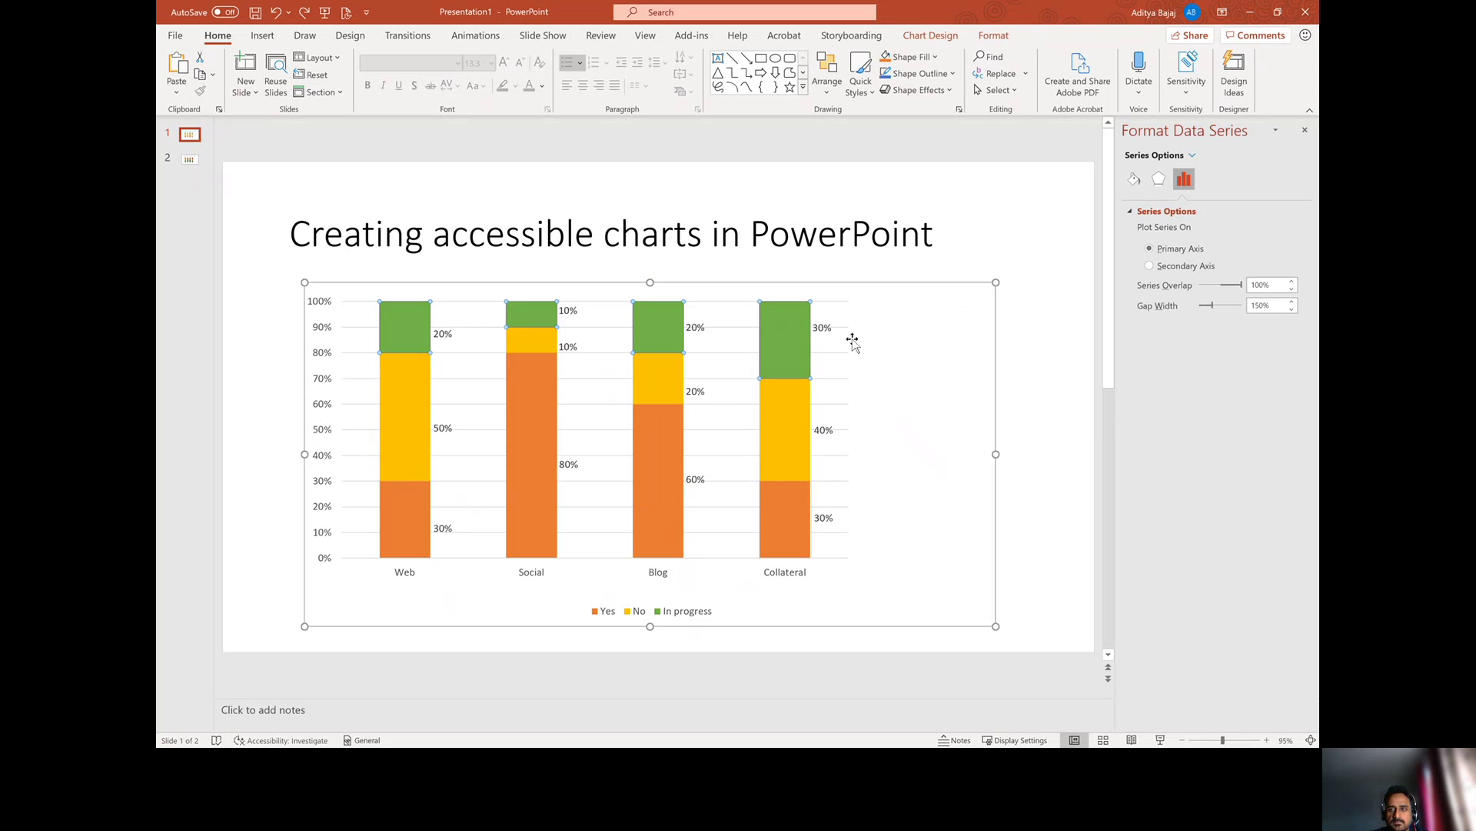
pyautogui.click(1136, 179)
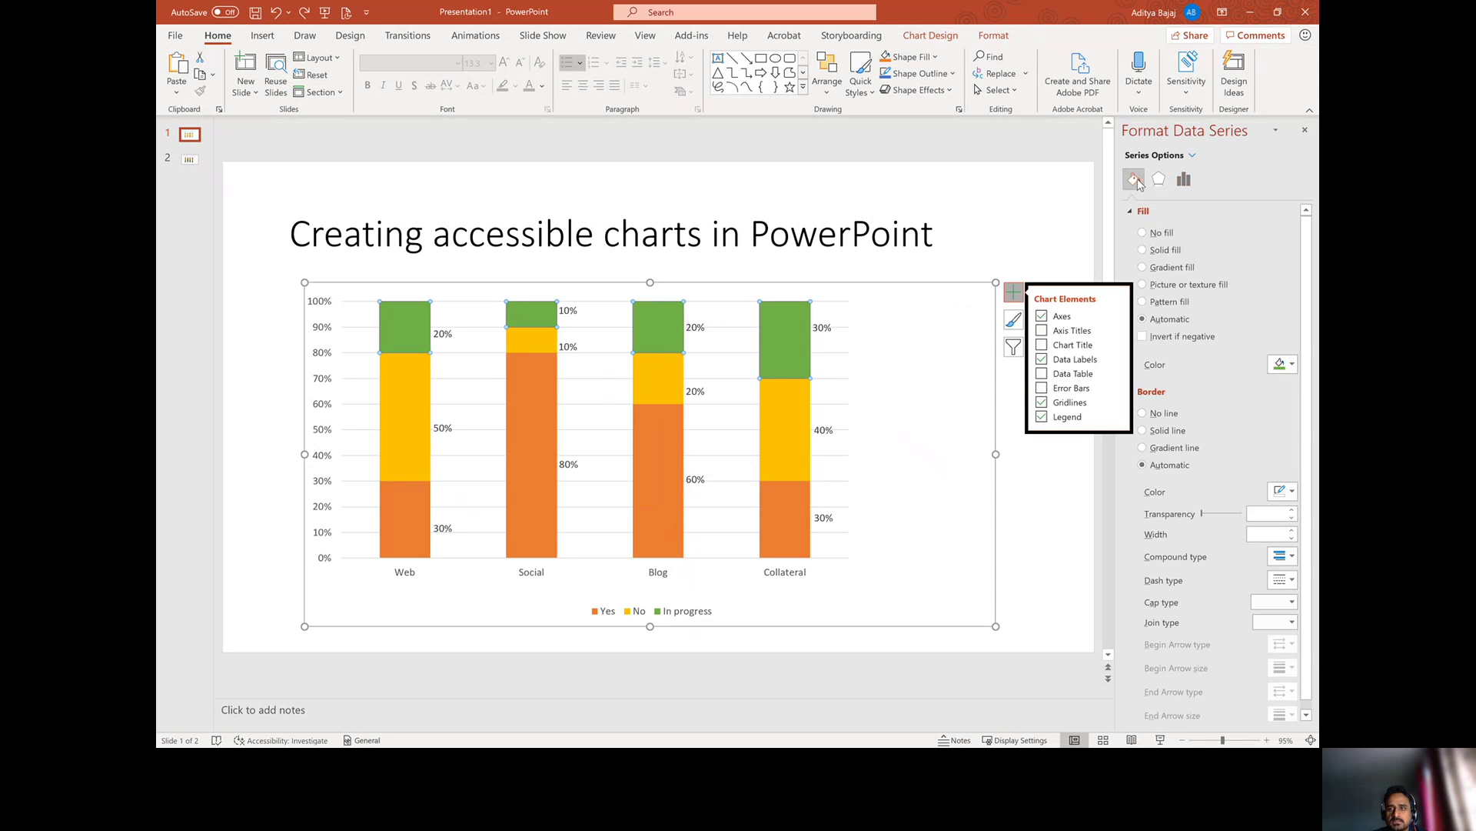
pyautogui.click(1170, 302)
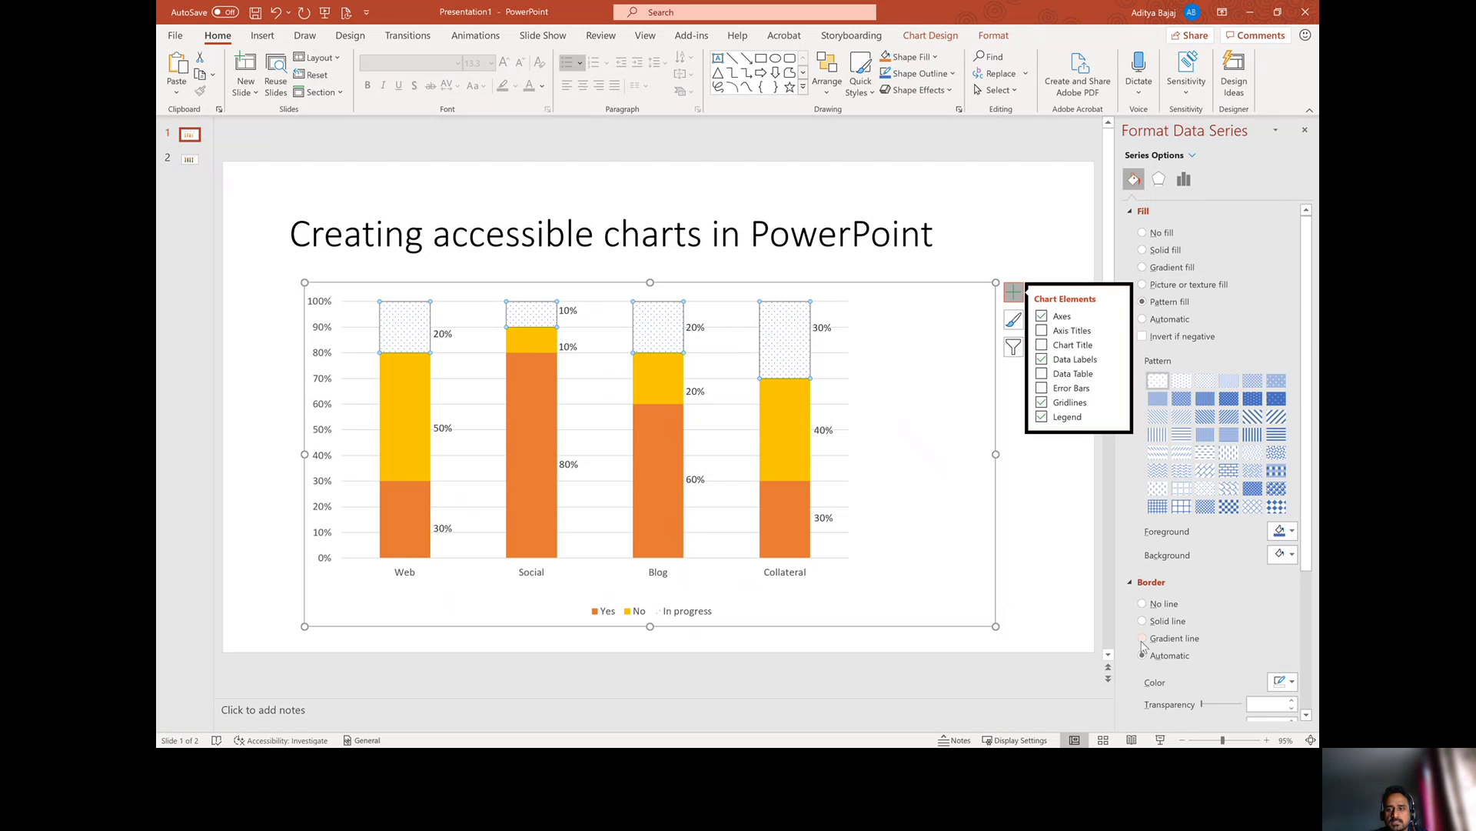
pyautogui.scroll(-3, 1182, 625)
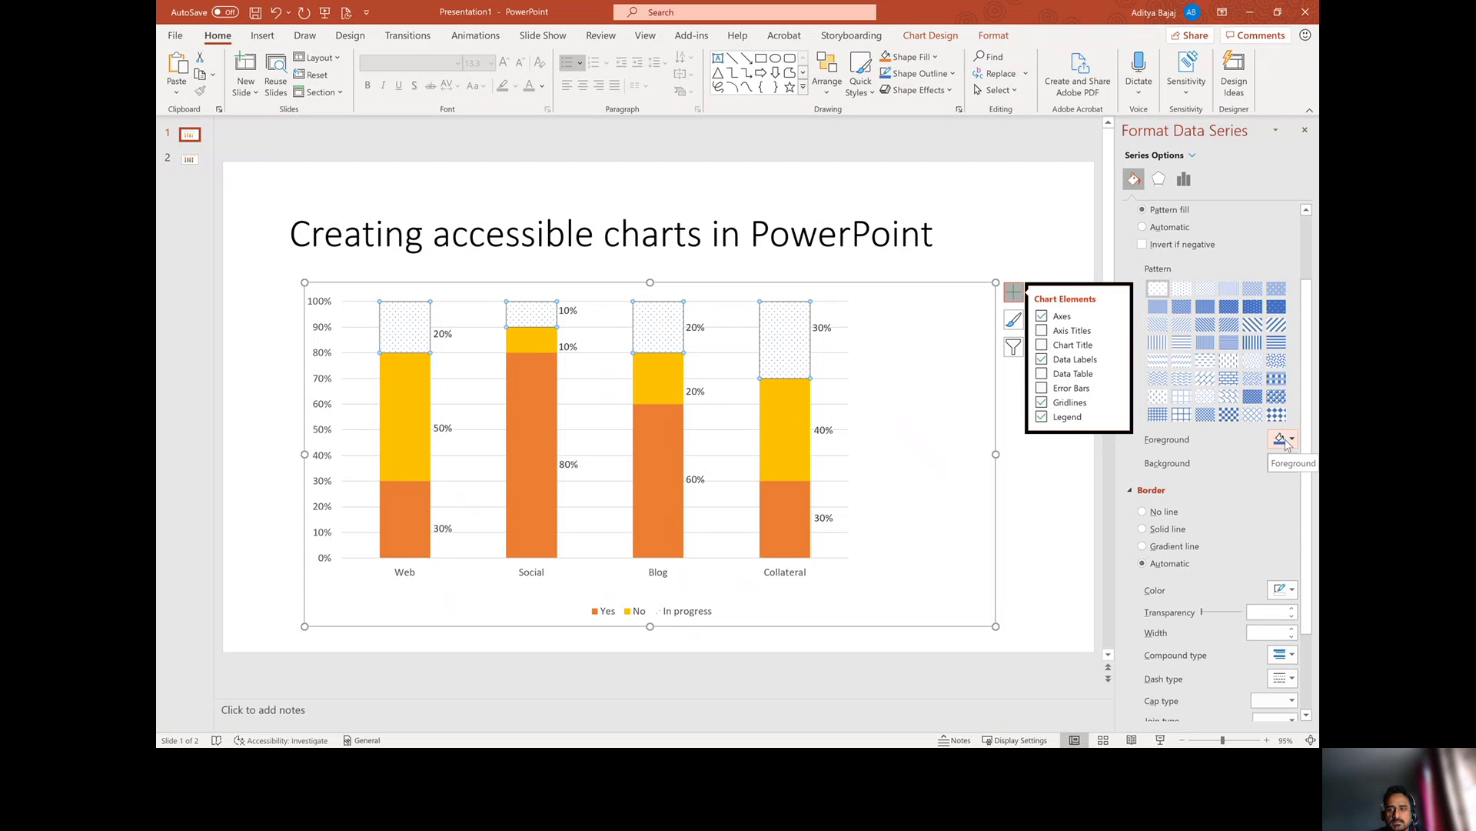
pyautogui.press('Escape')
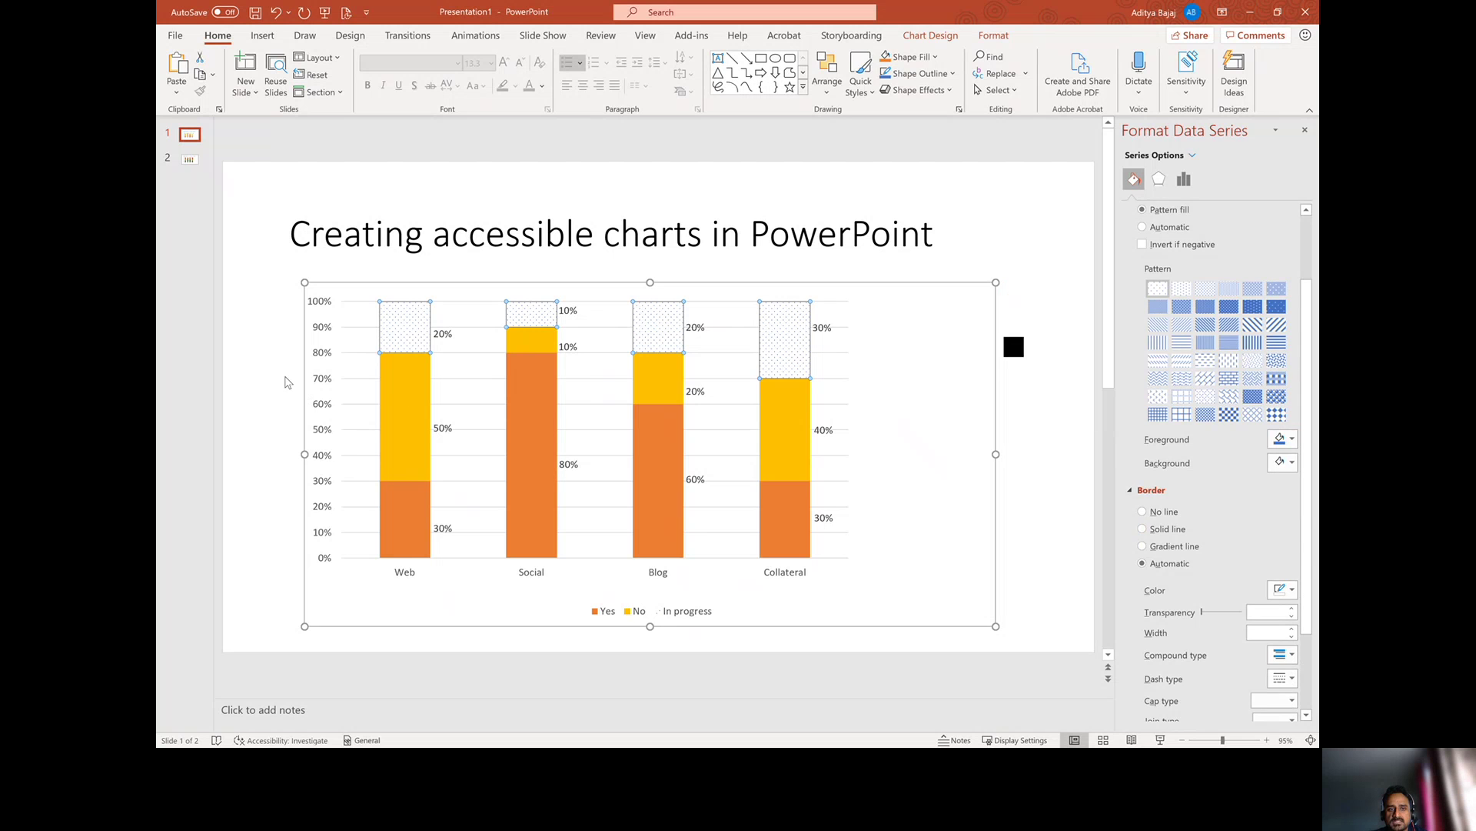
pyautogui.press('Escape')
pyautogui.press('Escape')
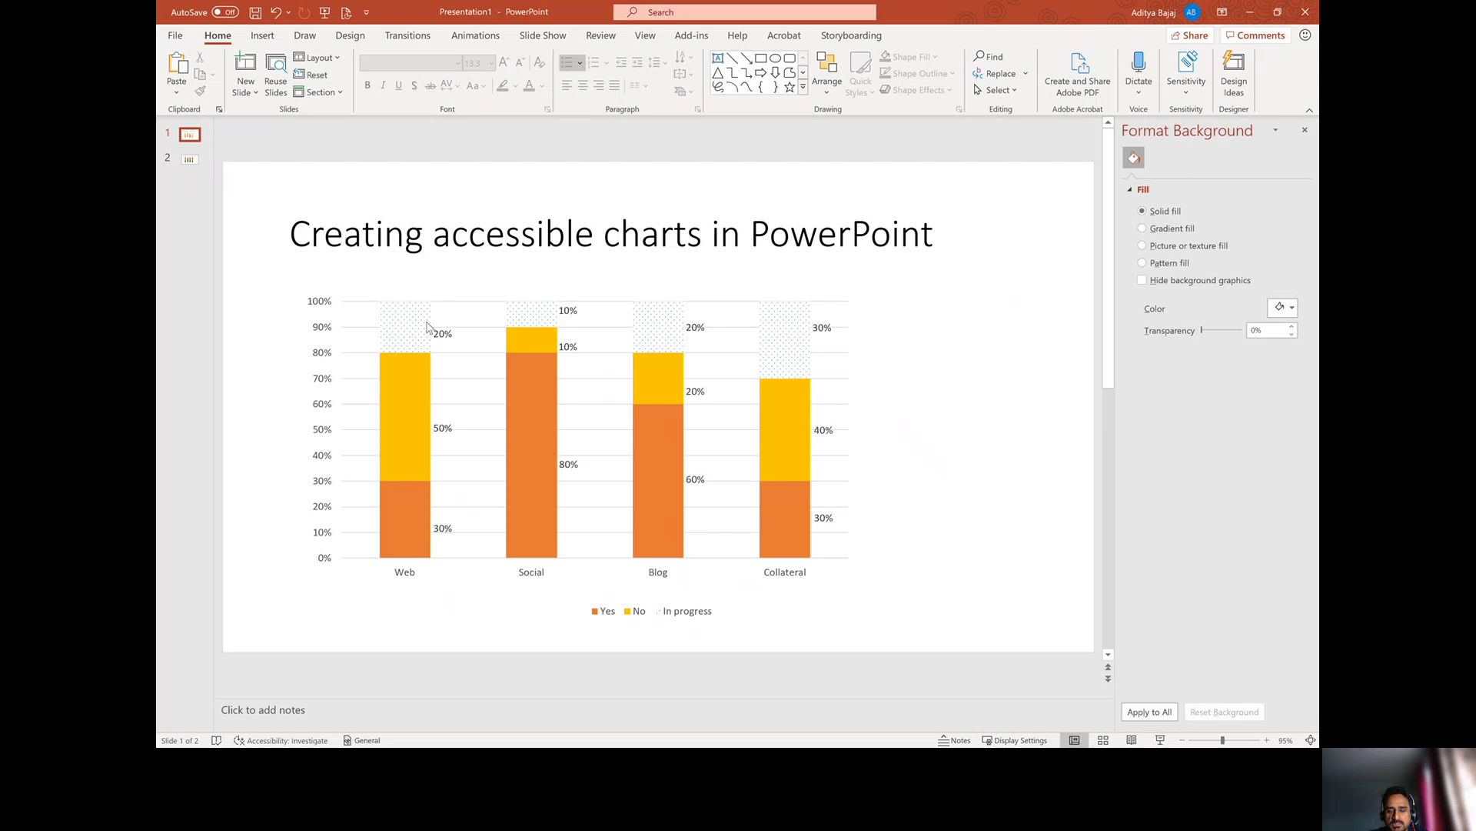
pyautogui.click(401, 332)
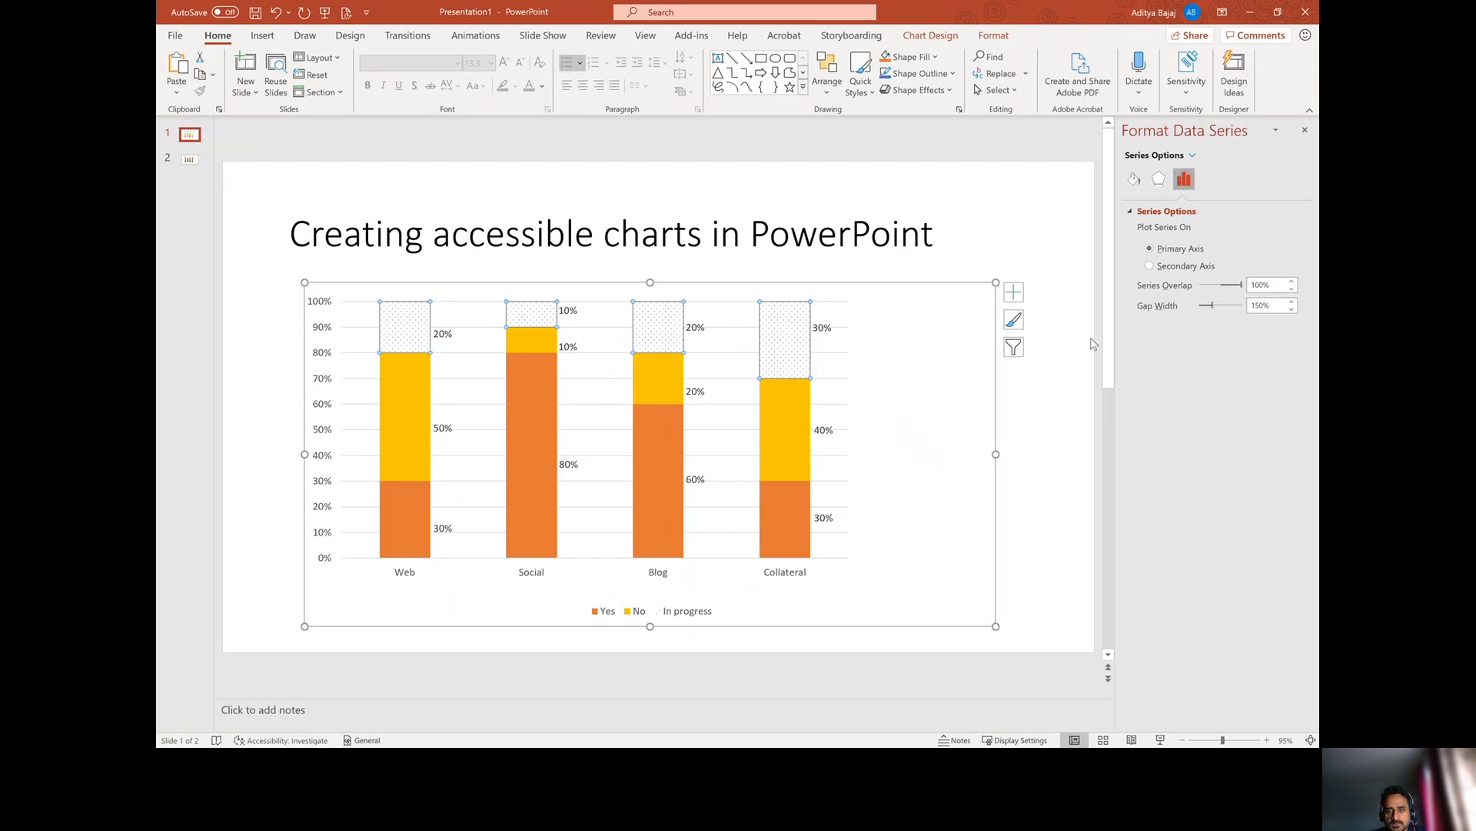
# Set the In progress pattern background to dark brown and its foreground dots to white.
pyautogui.click(1135, 179)
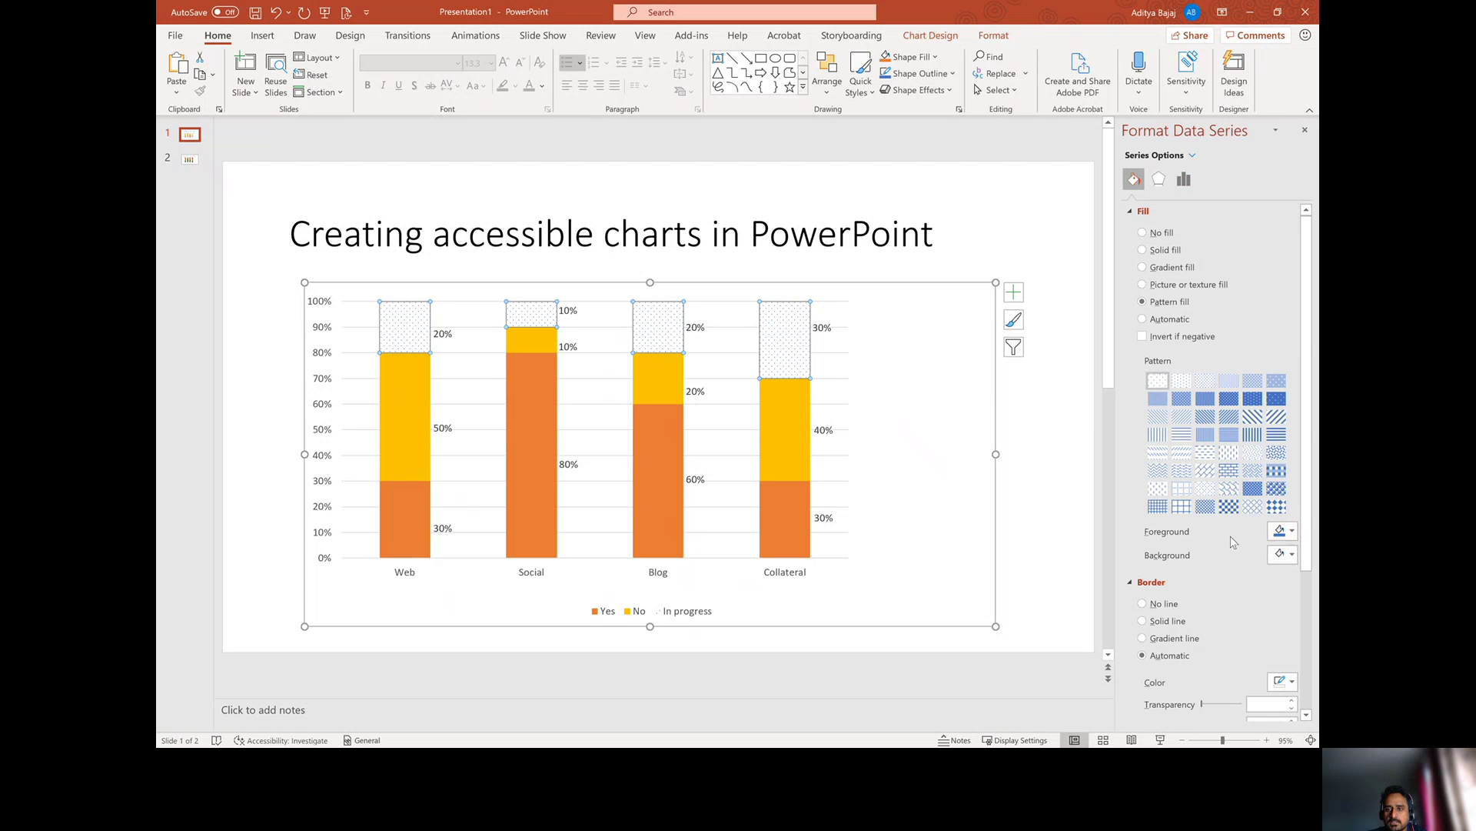
pyautogui.click(1282, 555)
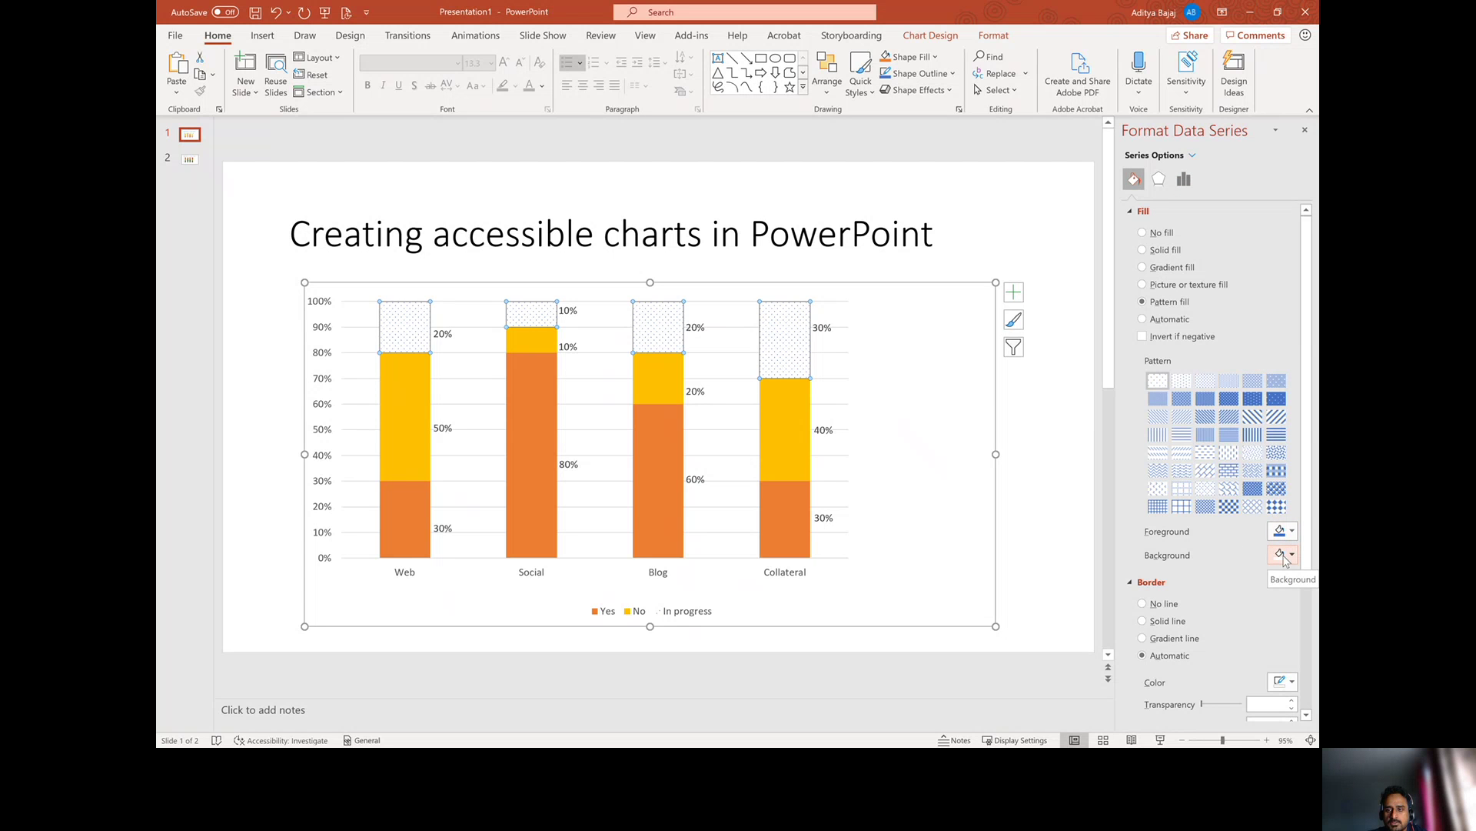
pyautogui.click(1285, 556)
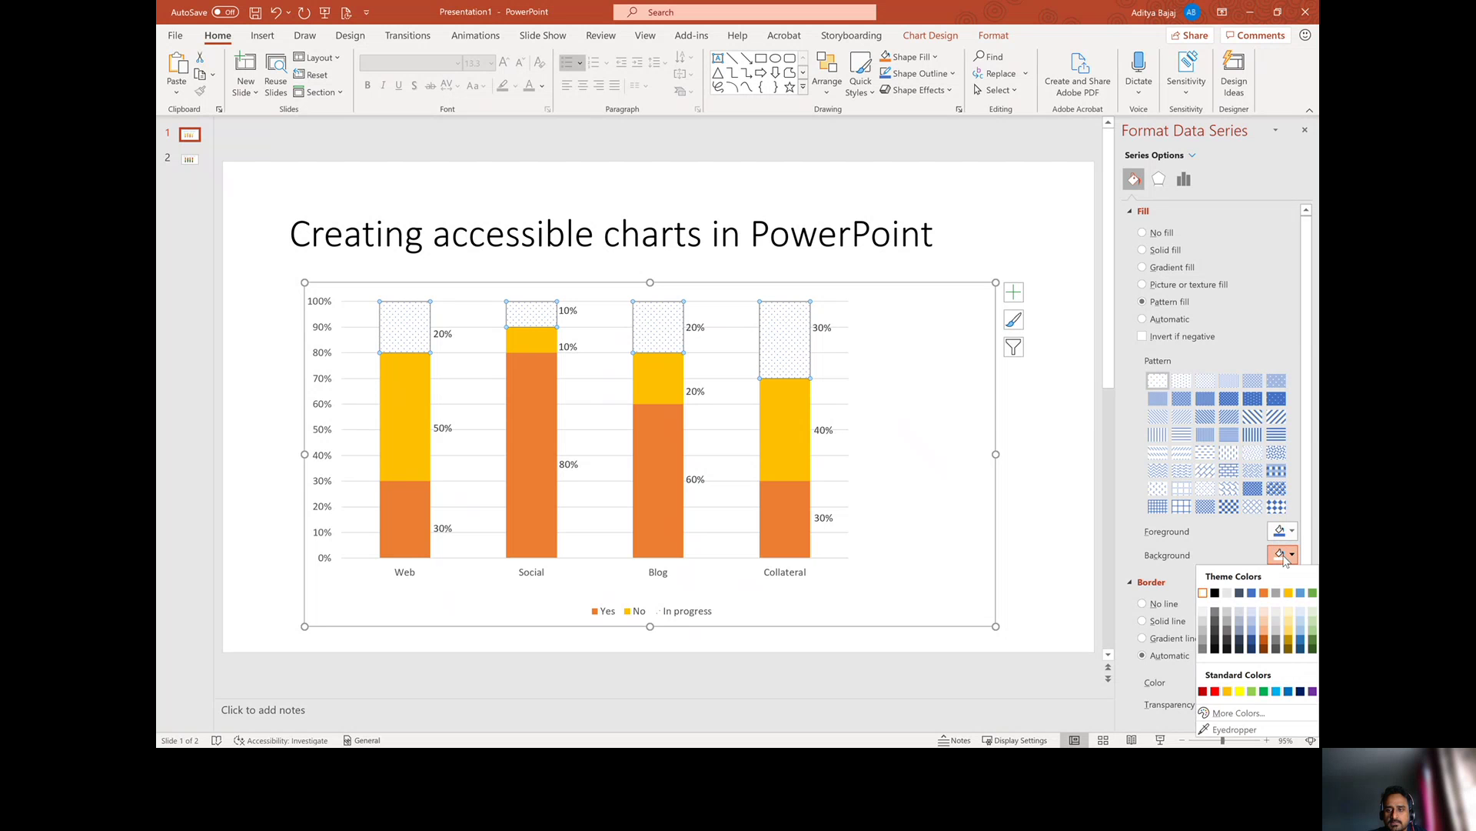
pyautogui.click(1204, 691)
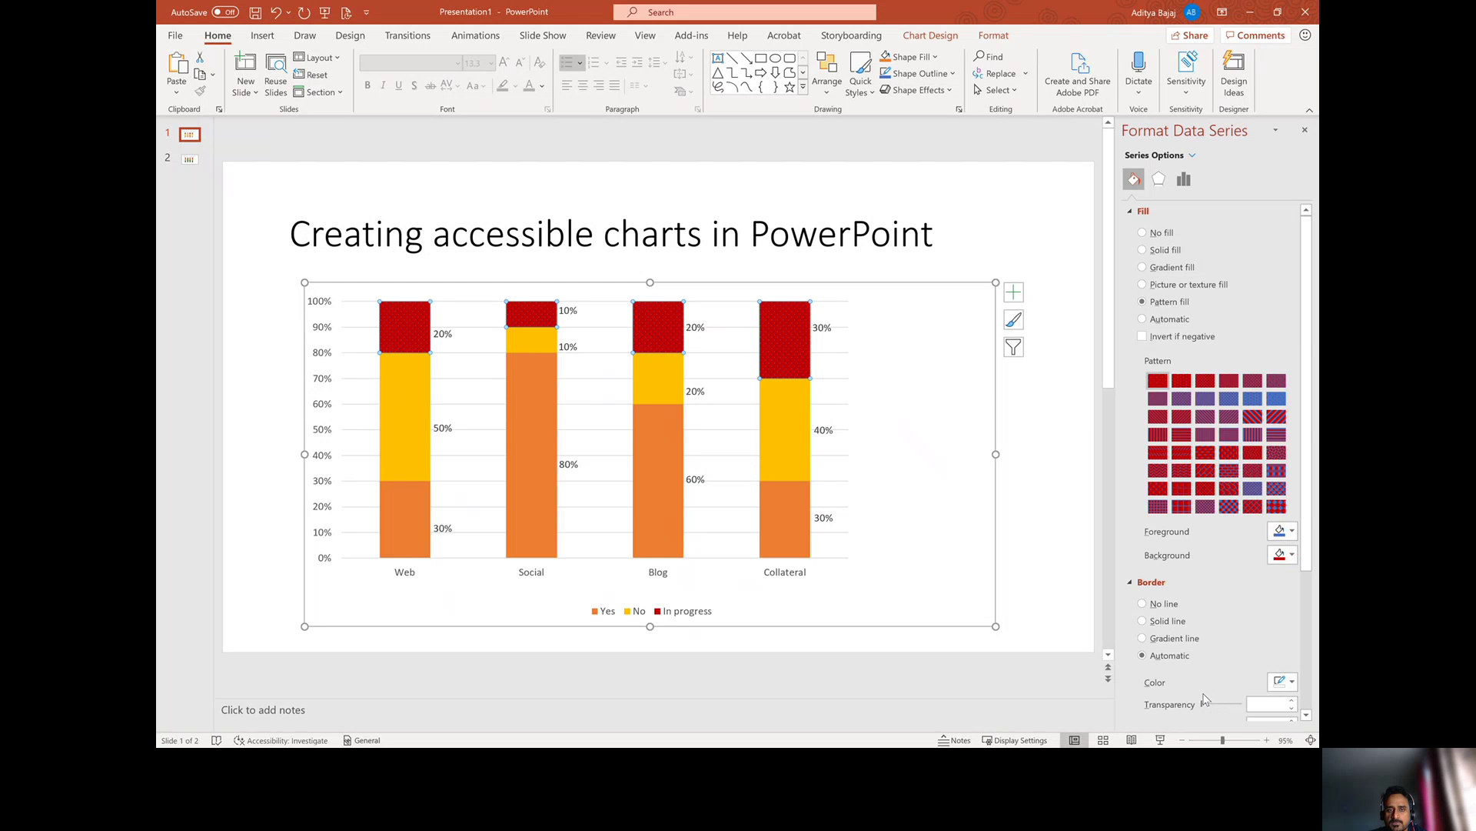
pyautogui.click(1291, 555)
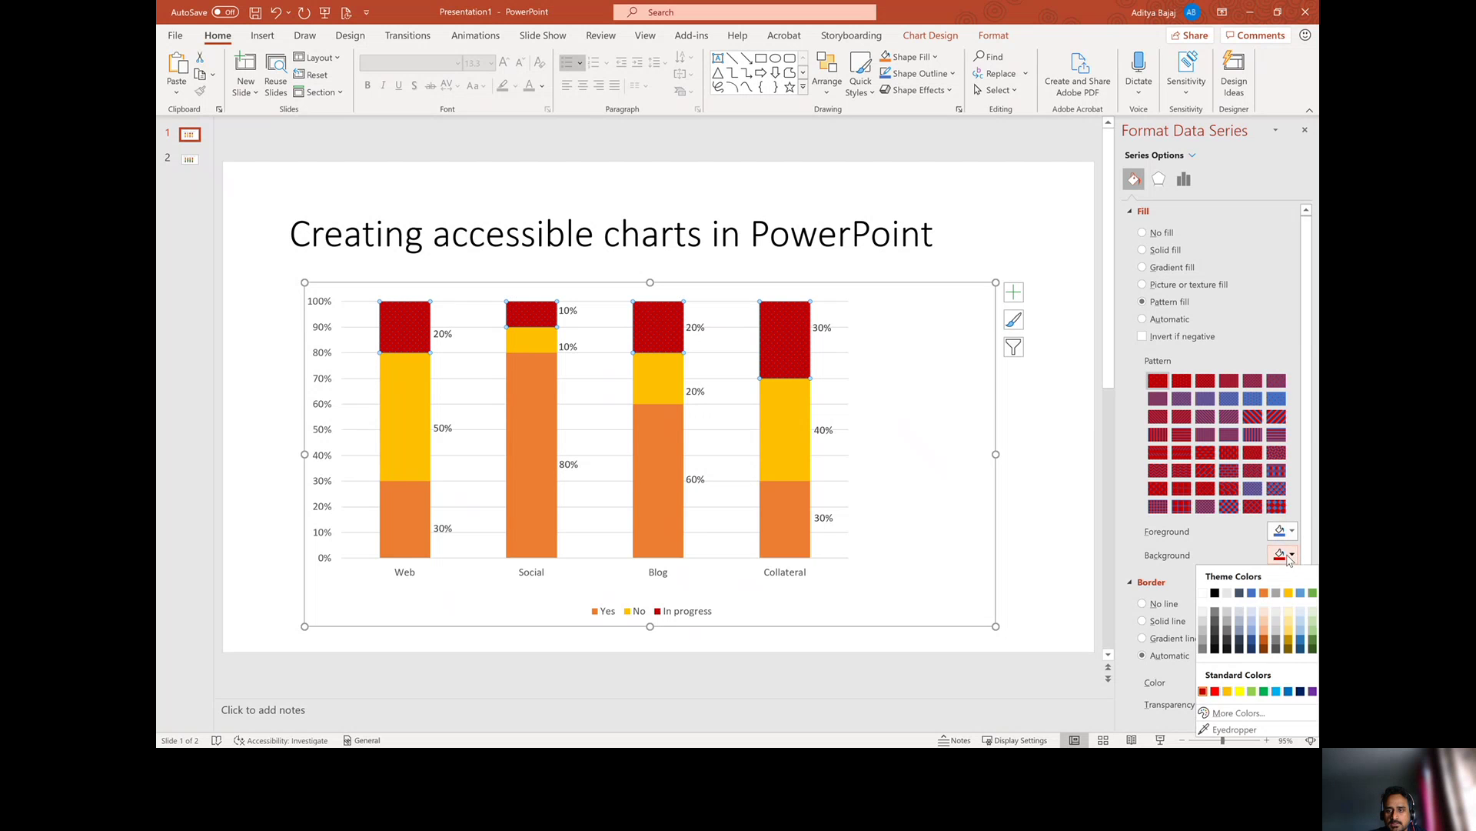
pyautogui.click(1264, 648)
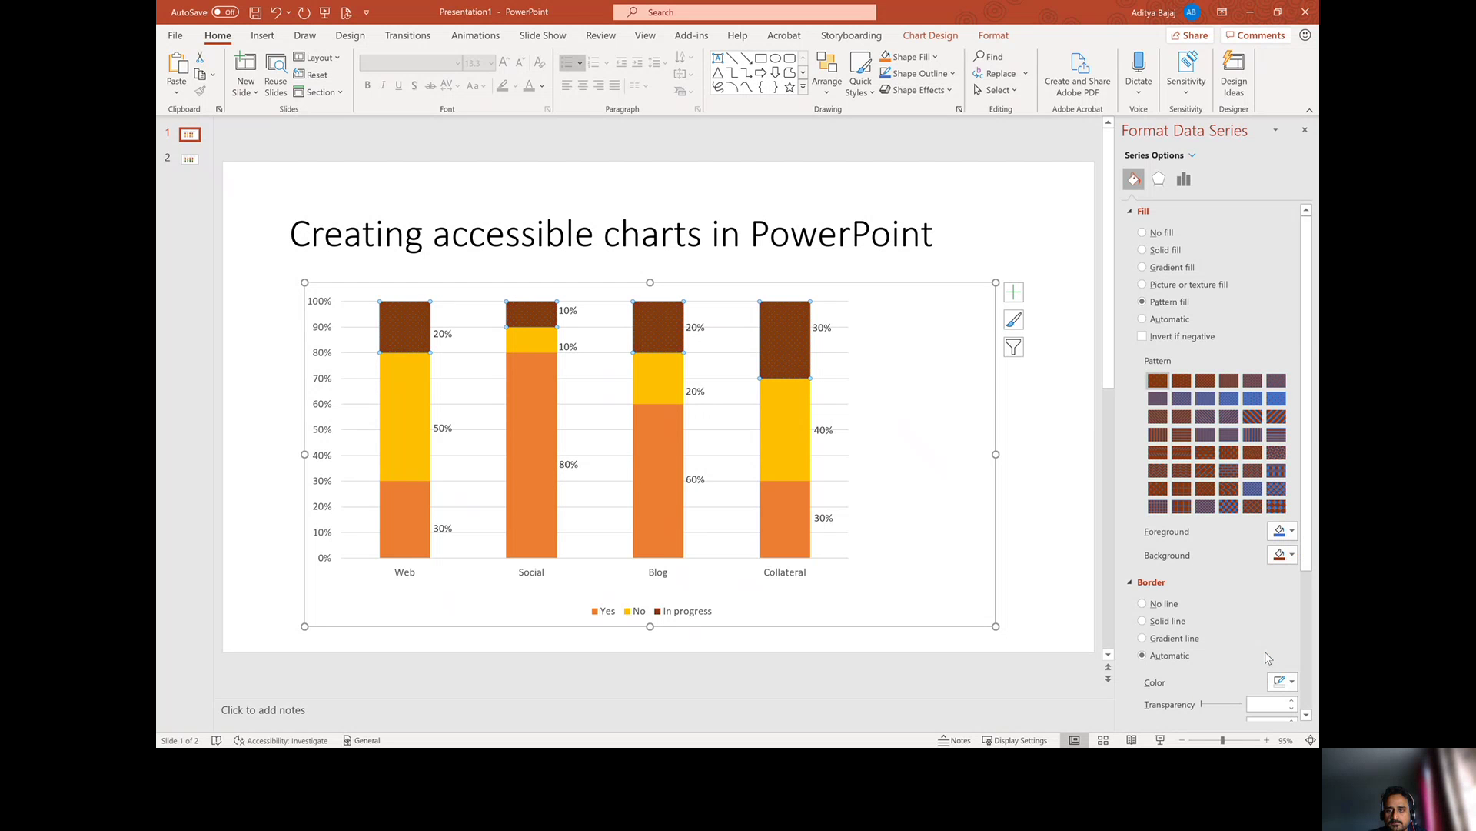
pyautogui.click(1282, 531)
pyautogui.click(1204, 569)
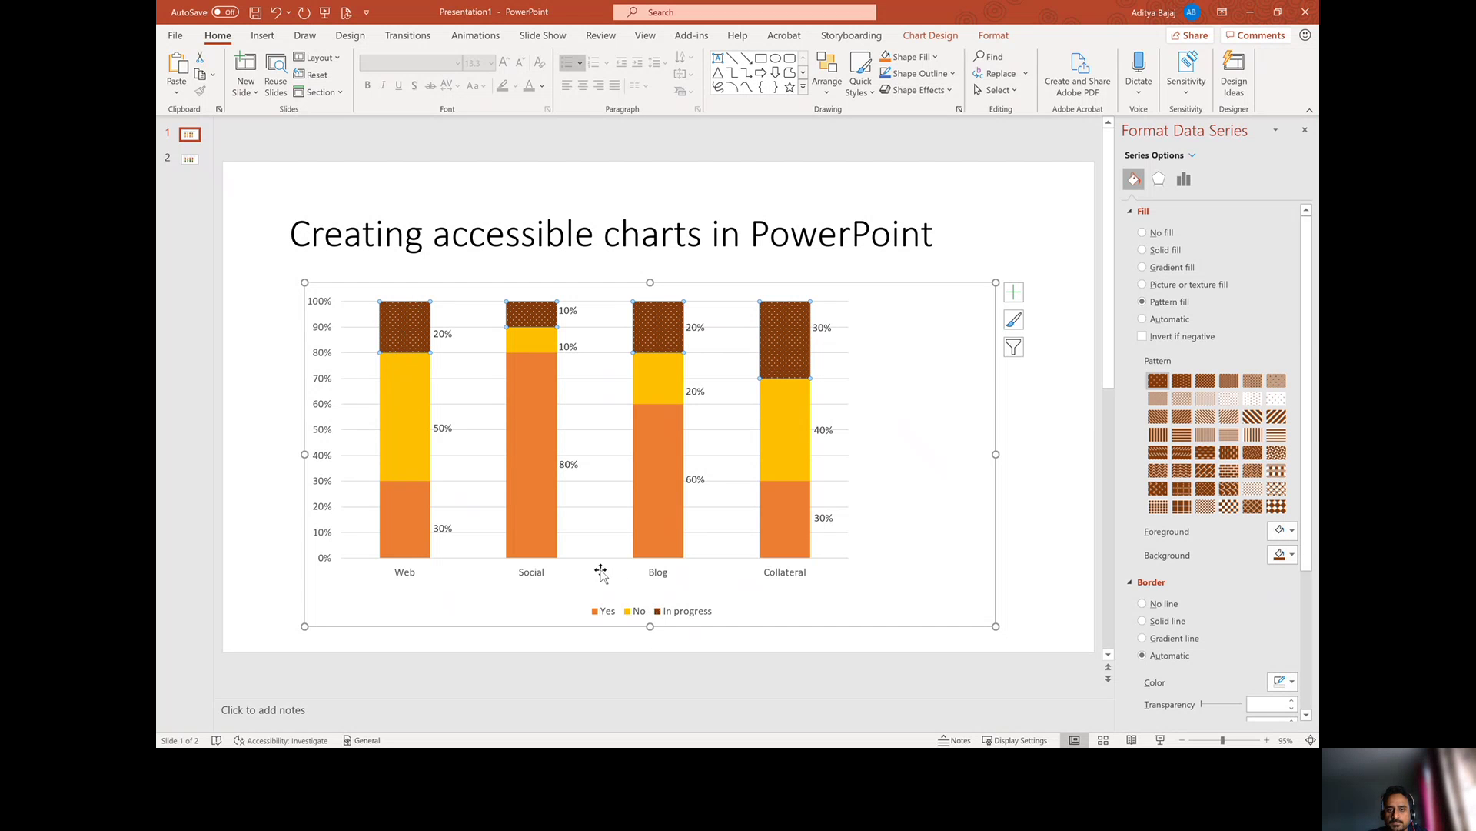
# Give the No series a zigzag pattern fill with a yellow background and black lines.
pyautogui.click(406, 405)
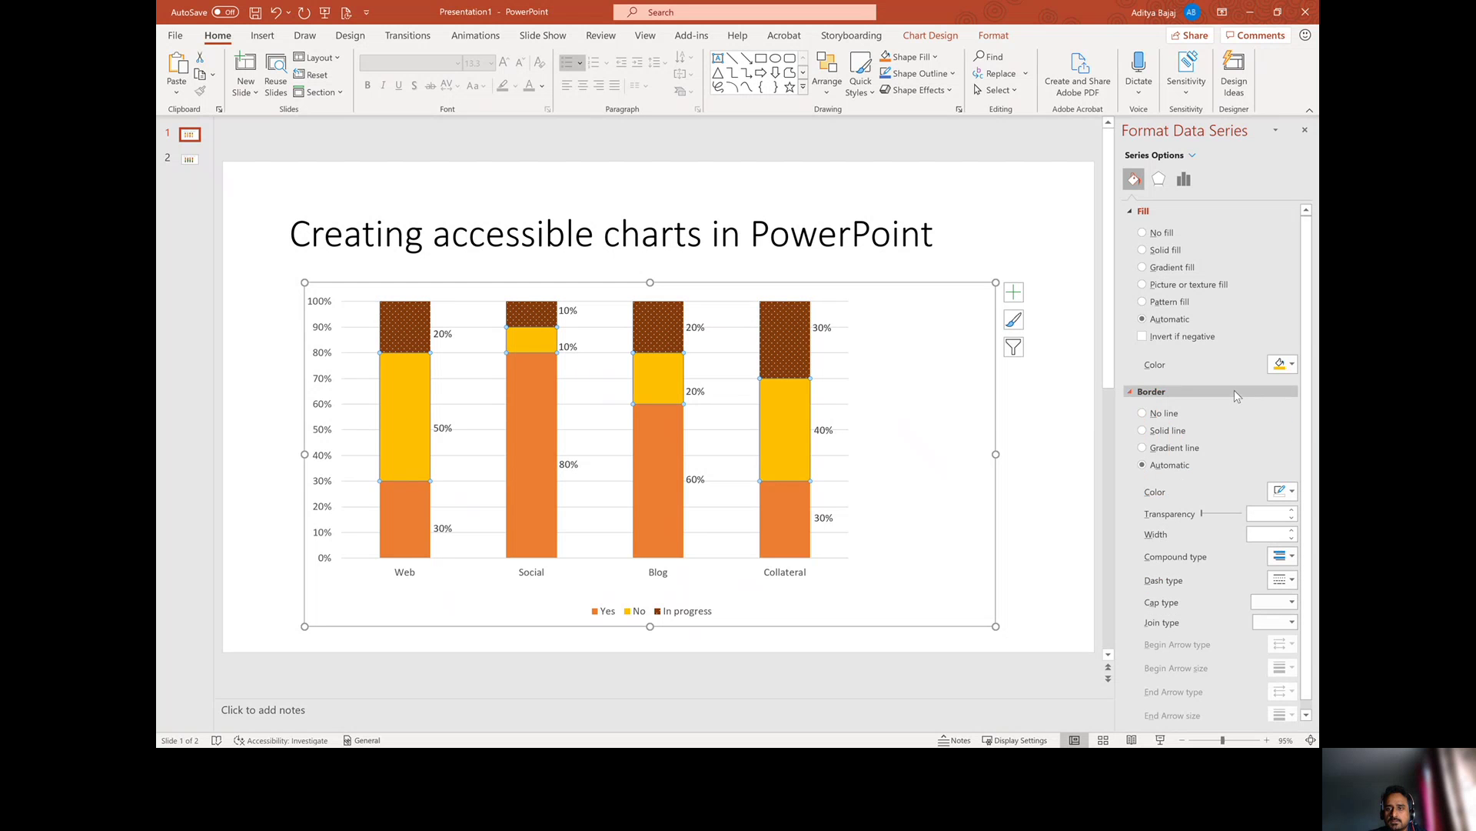
pyautogui.click(1172, 302)
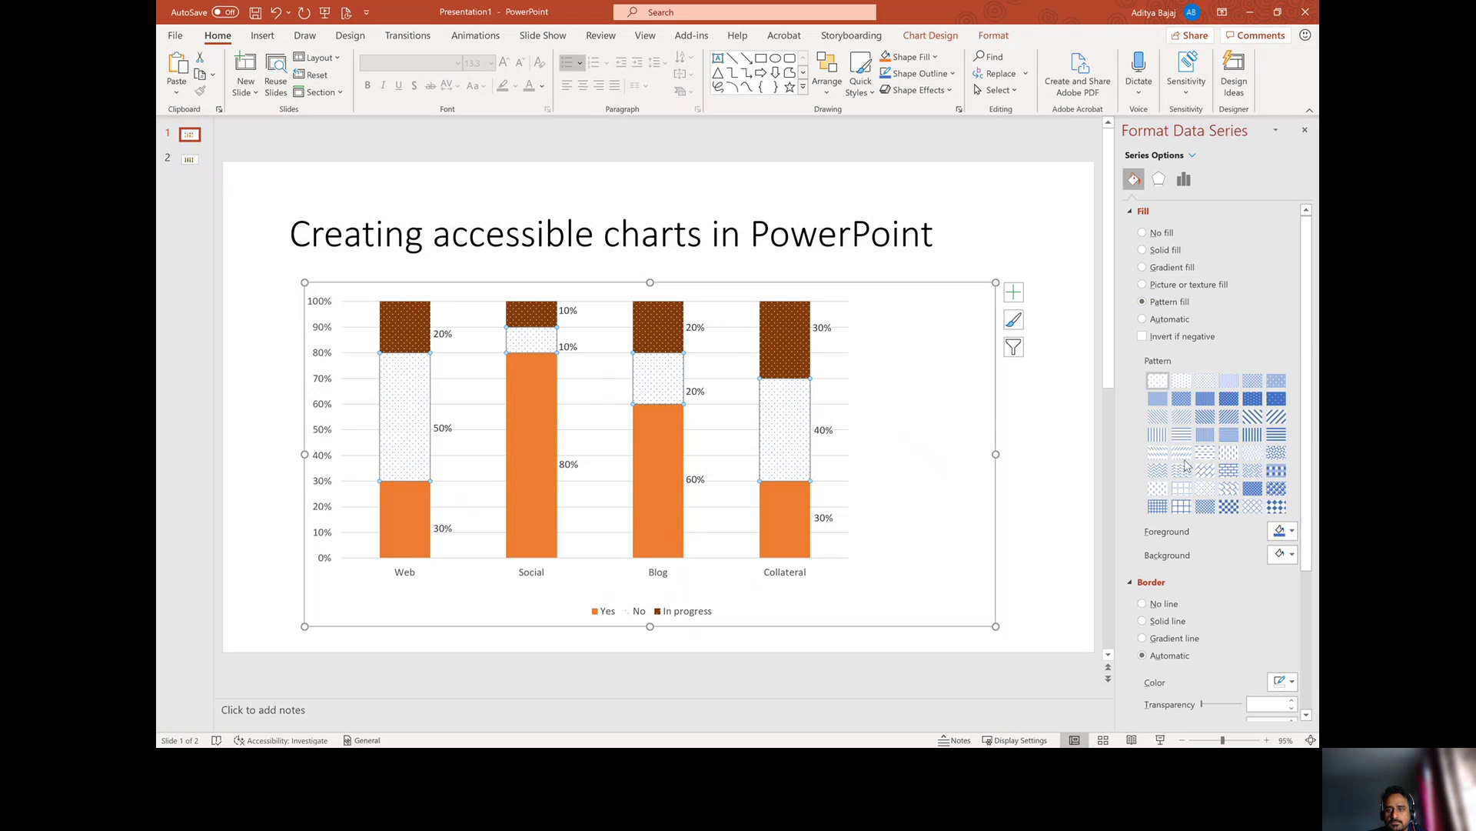
pyautogui.click(1155, 453)
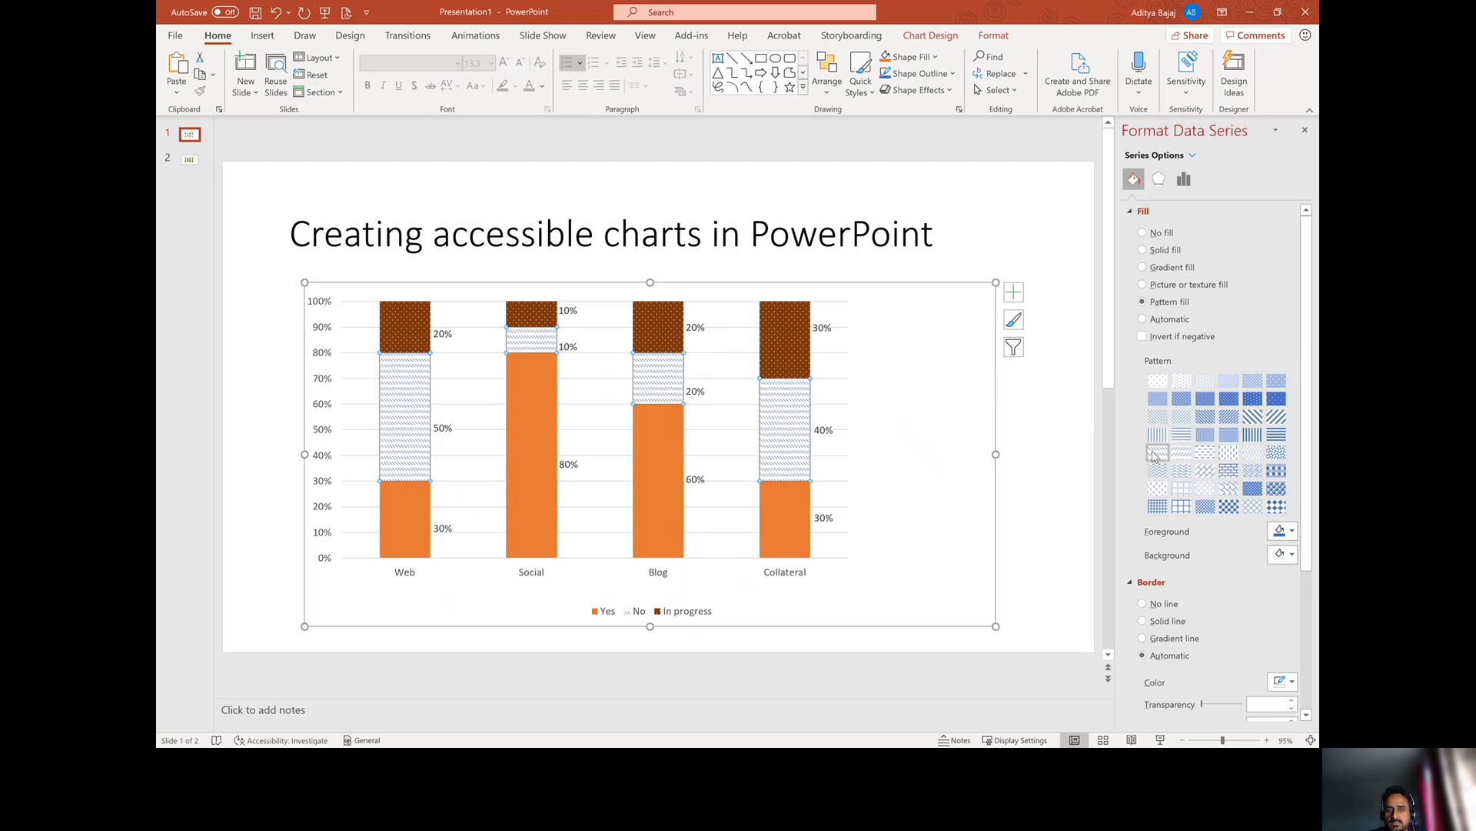
pyautogui.click(1282, 555)
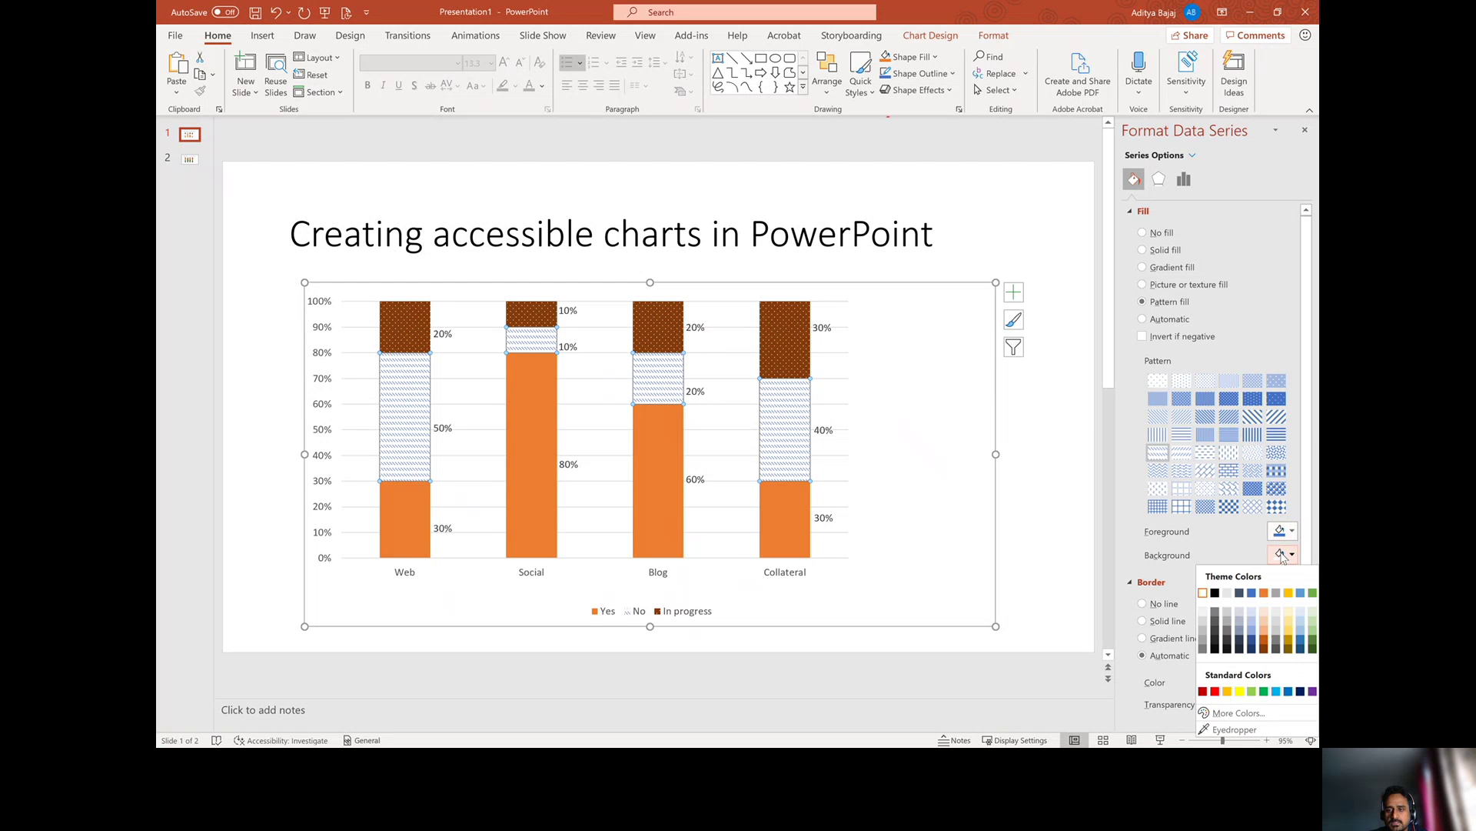
pyautogui.click(1290, 649)
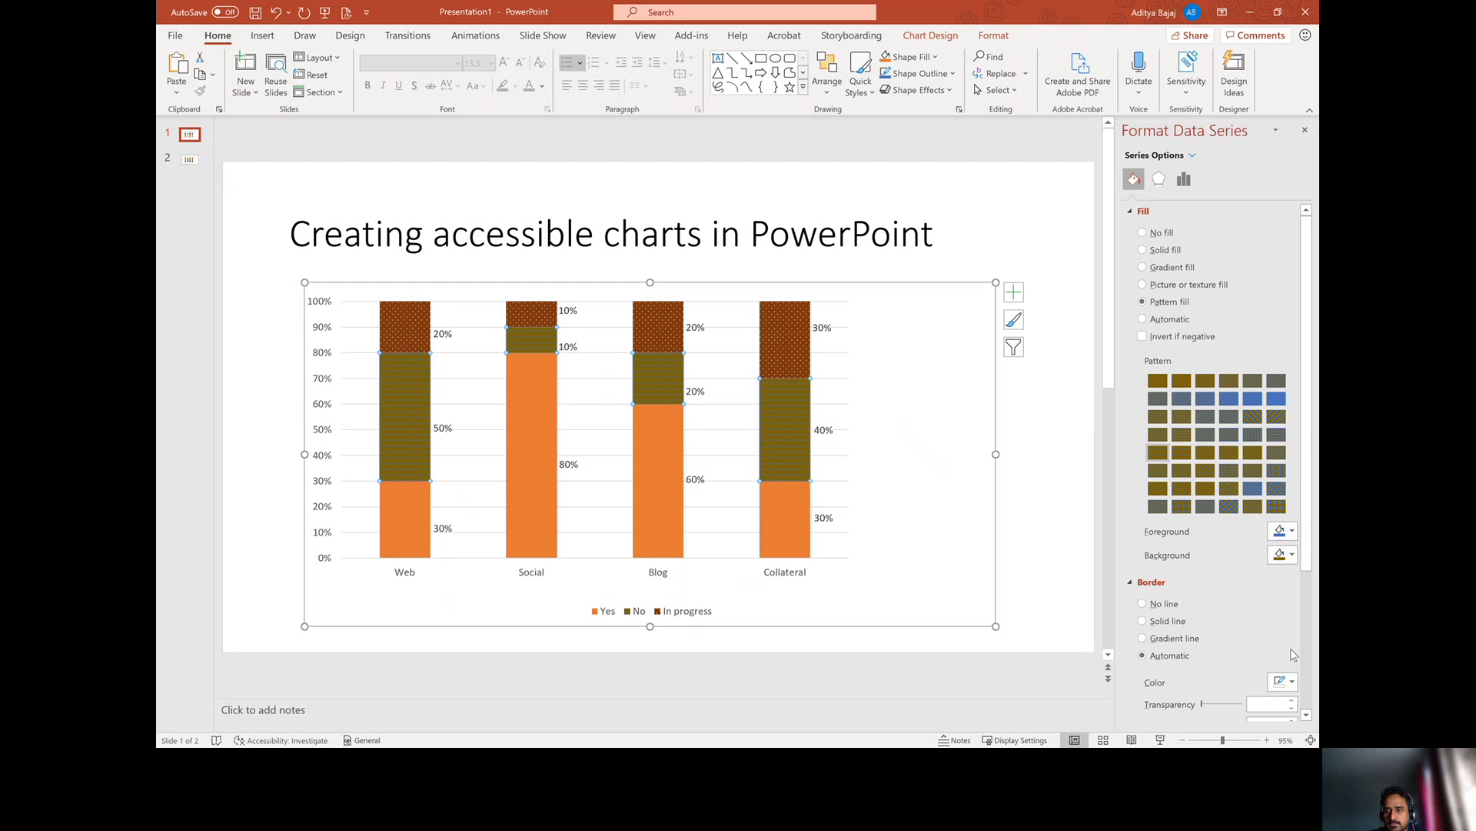
pyautogui.click(1283, 555)
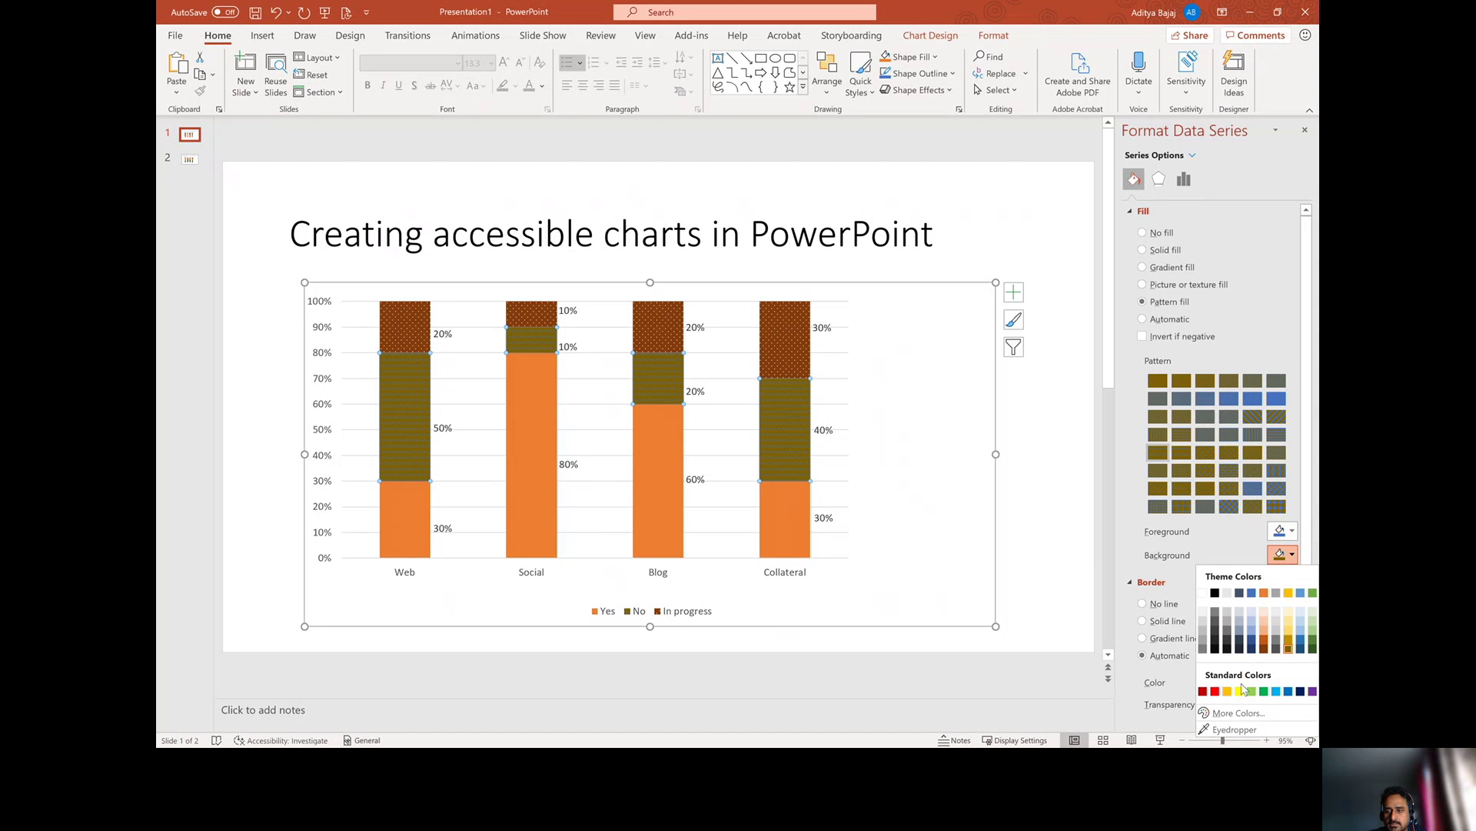
pyautogui.press('Escape')
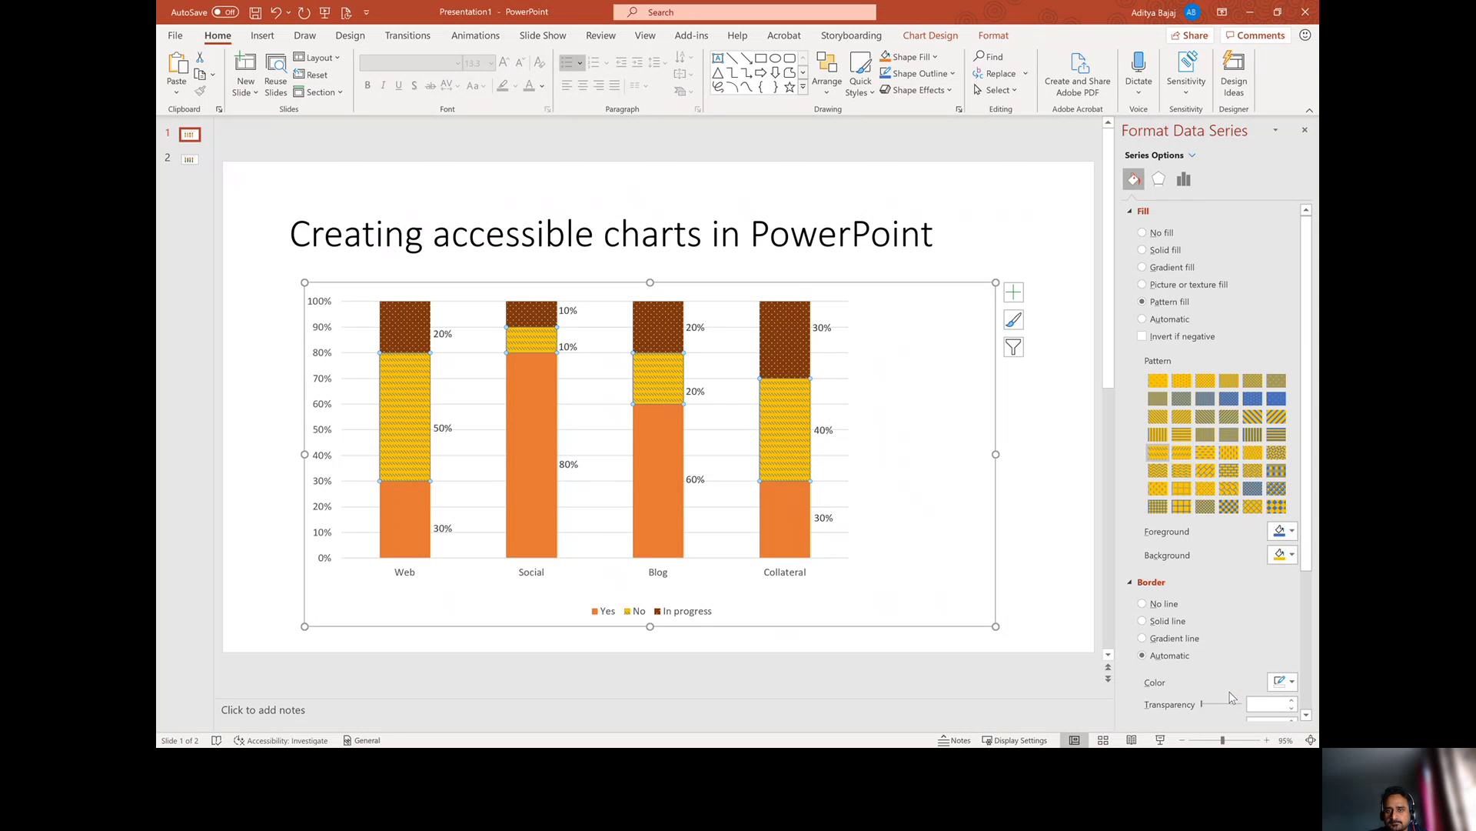
pyautogui.click(1293, 531)
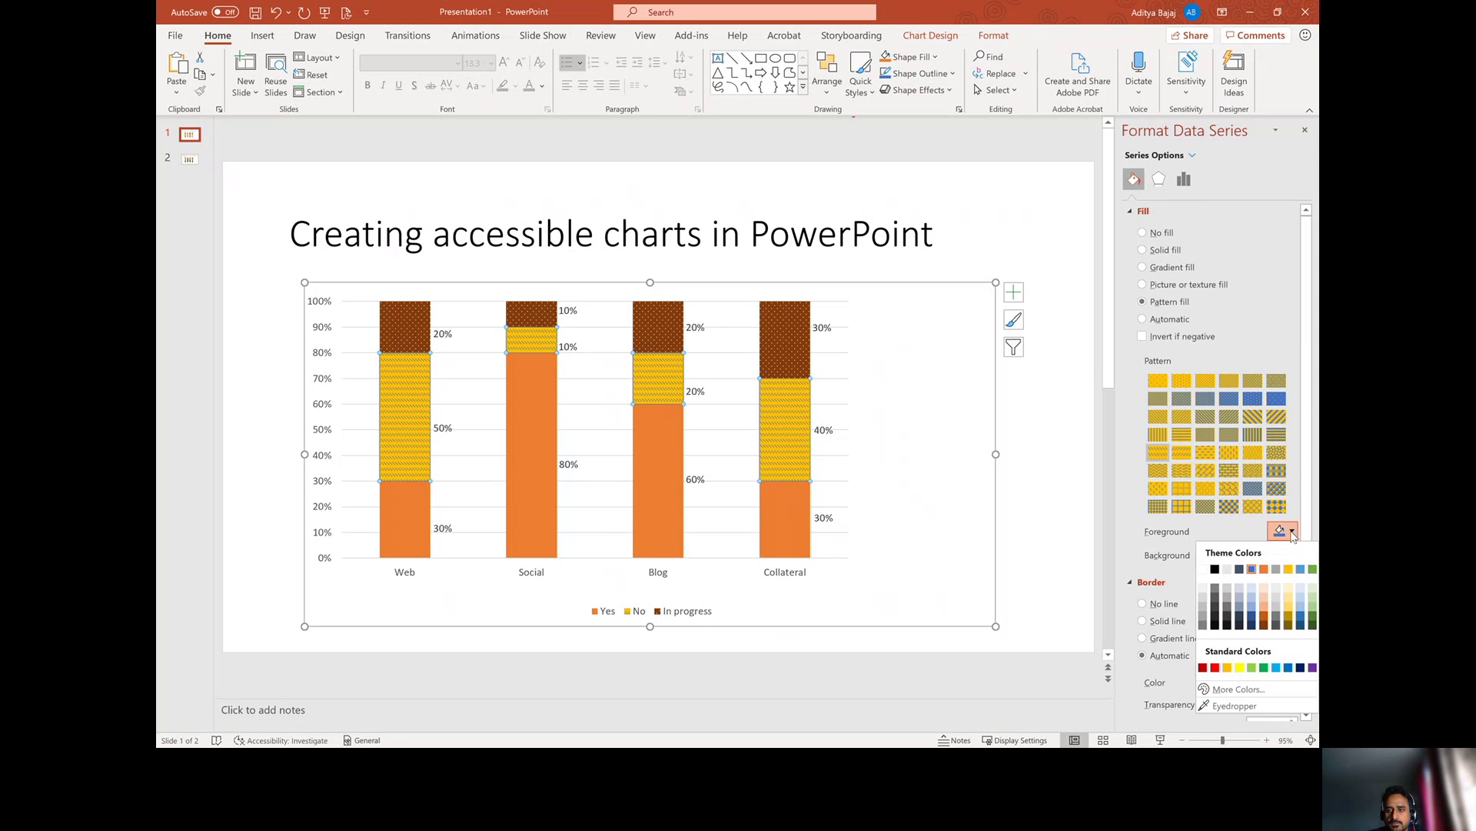
pyautogui.click(1215, 570)
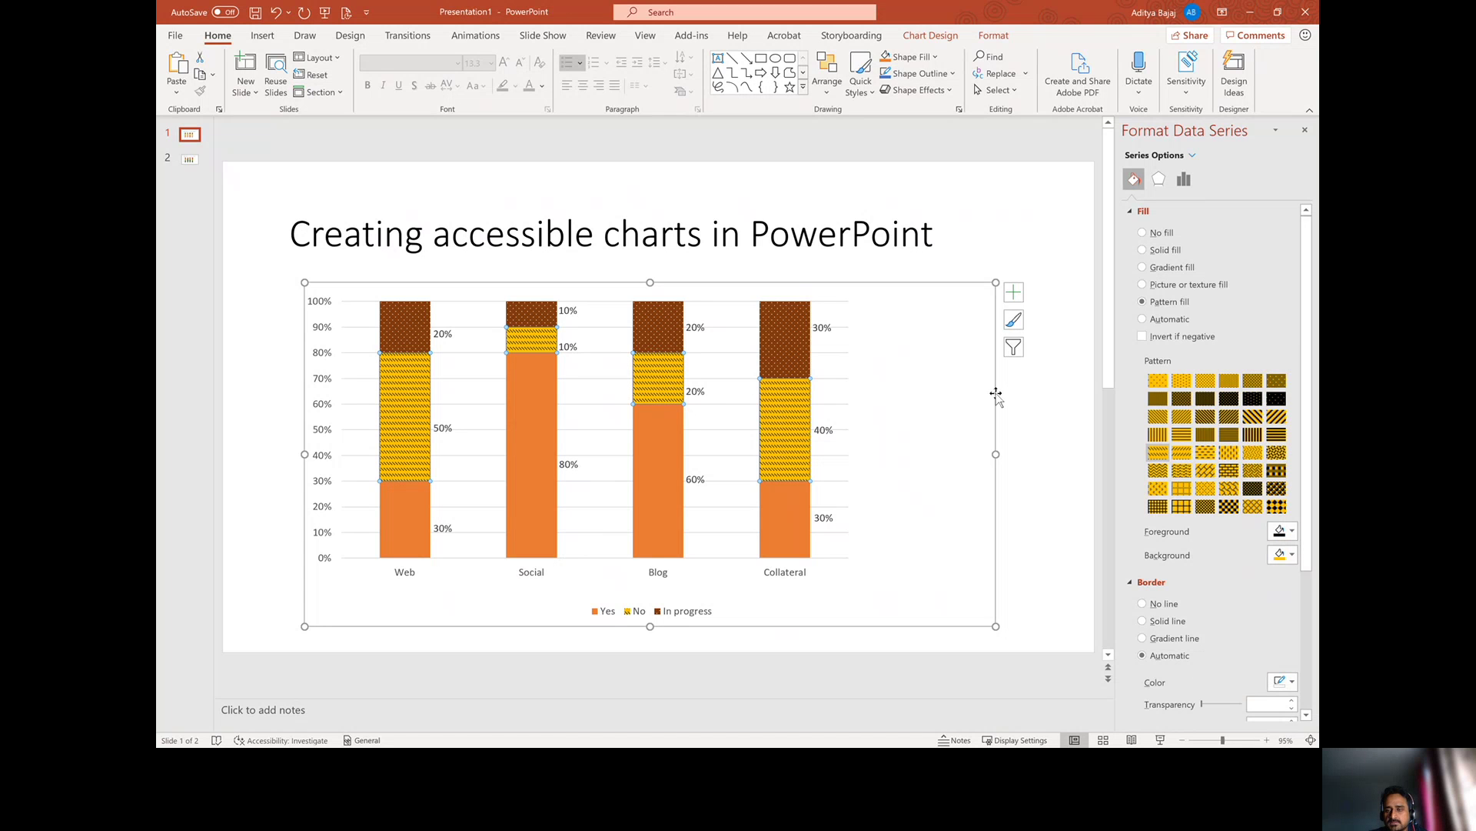
pyautogui.click(801, 509)
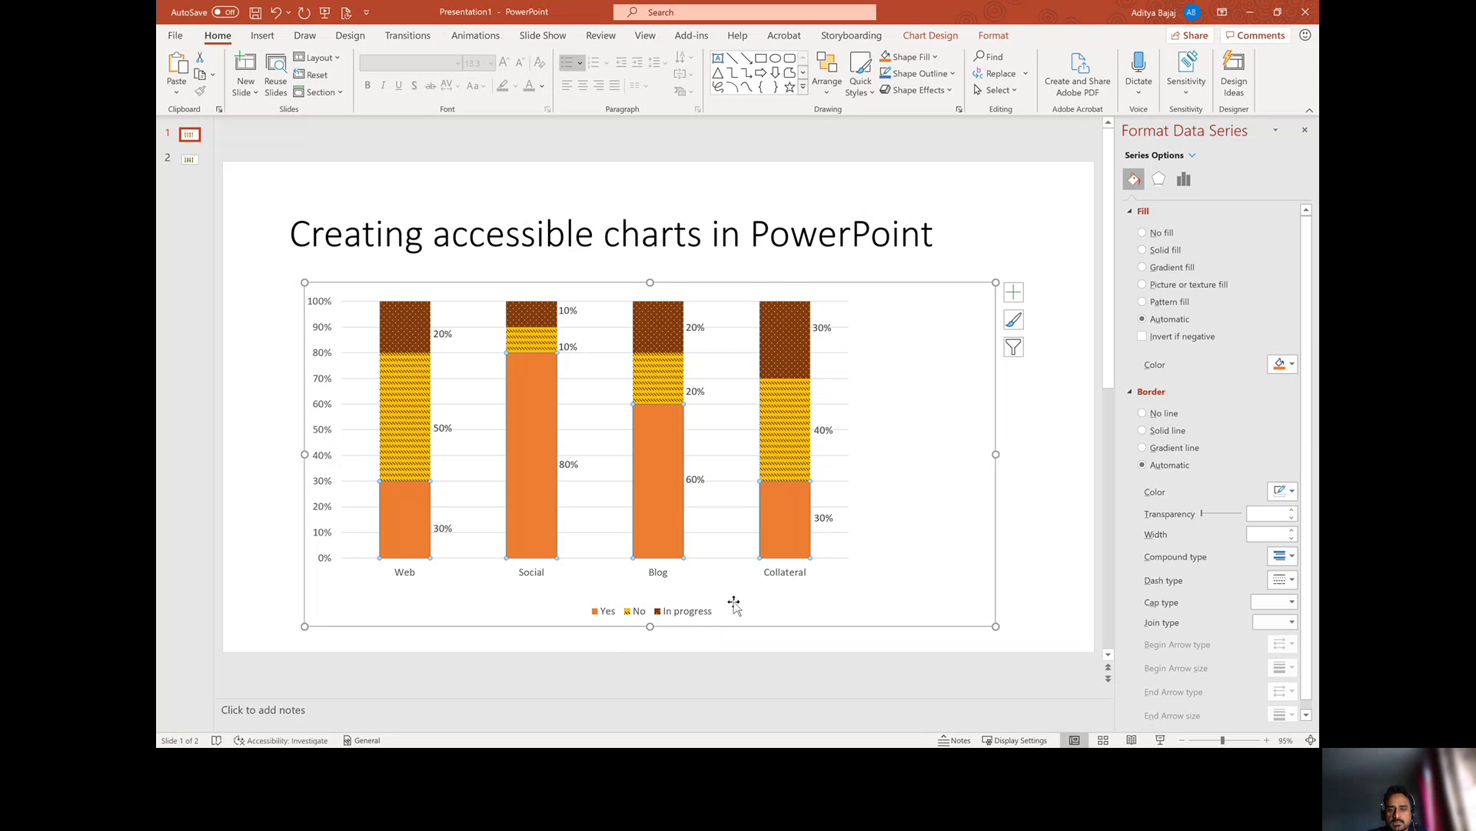
# Close the Format Data Series pane.
pyautogui.click(1305, 131)
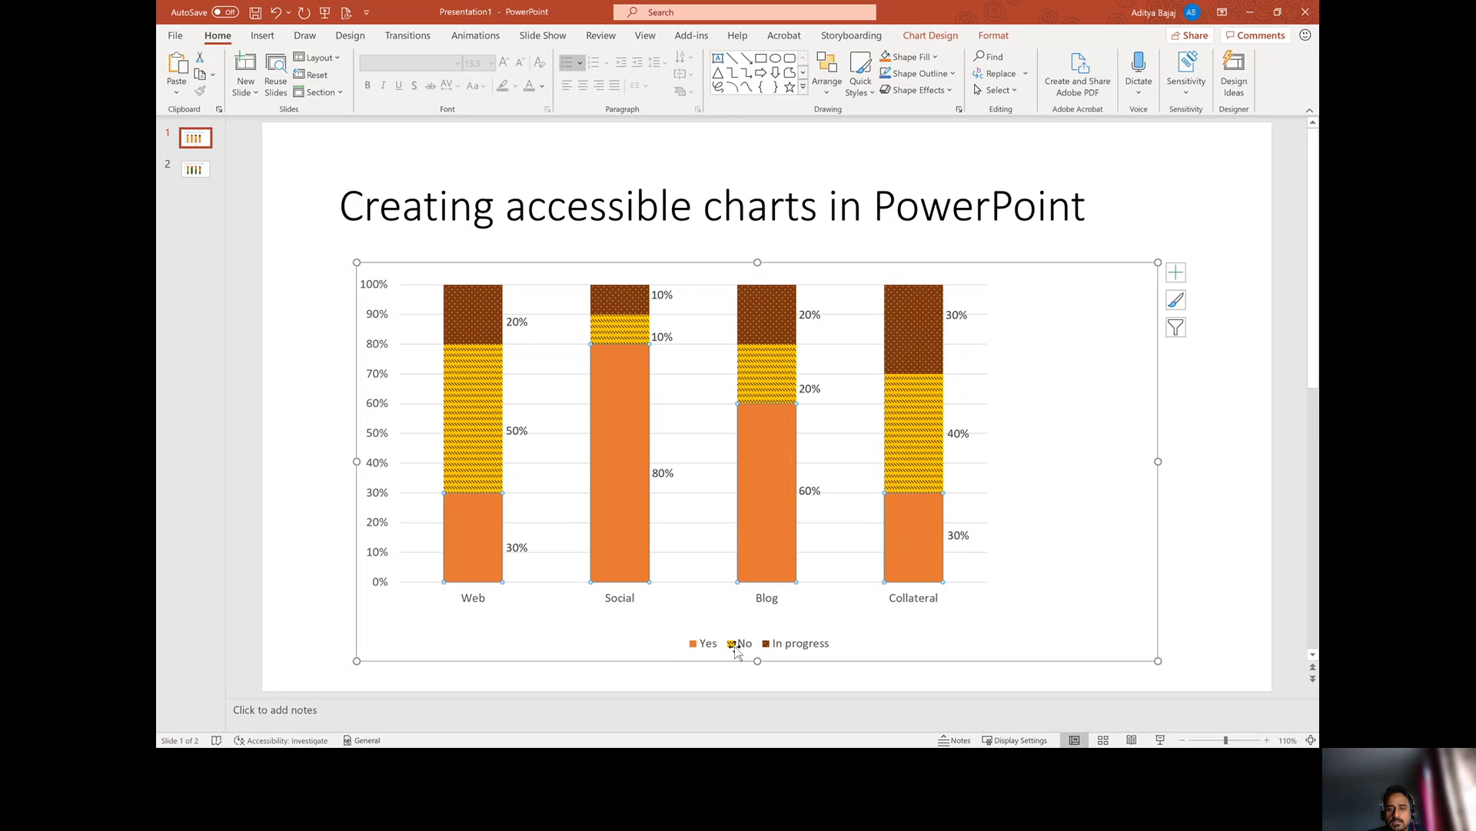
# Widen the legend box on both sides and increase its text size to 24 pt.
pyautogui.click(757, 643)
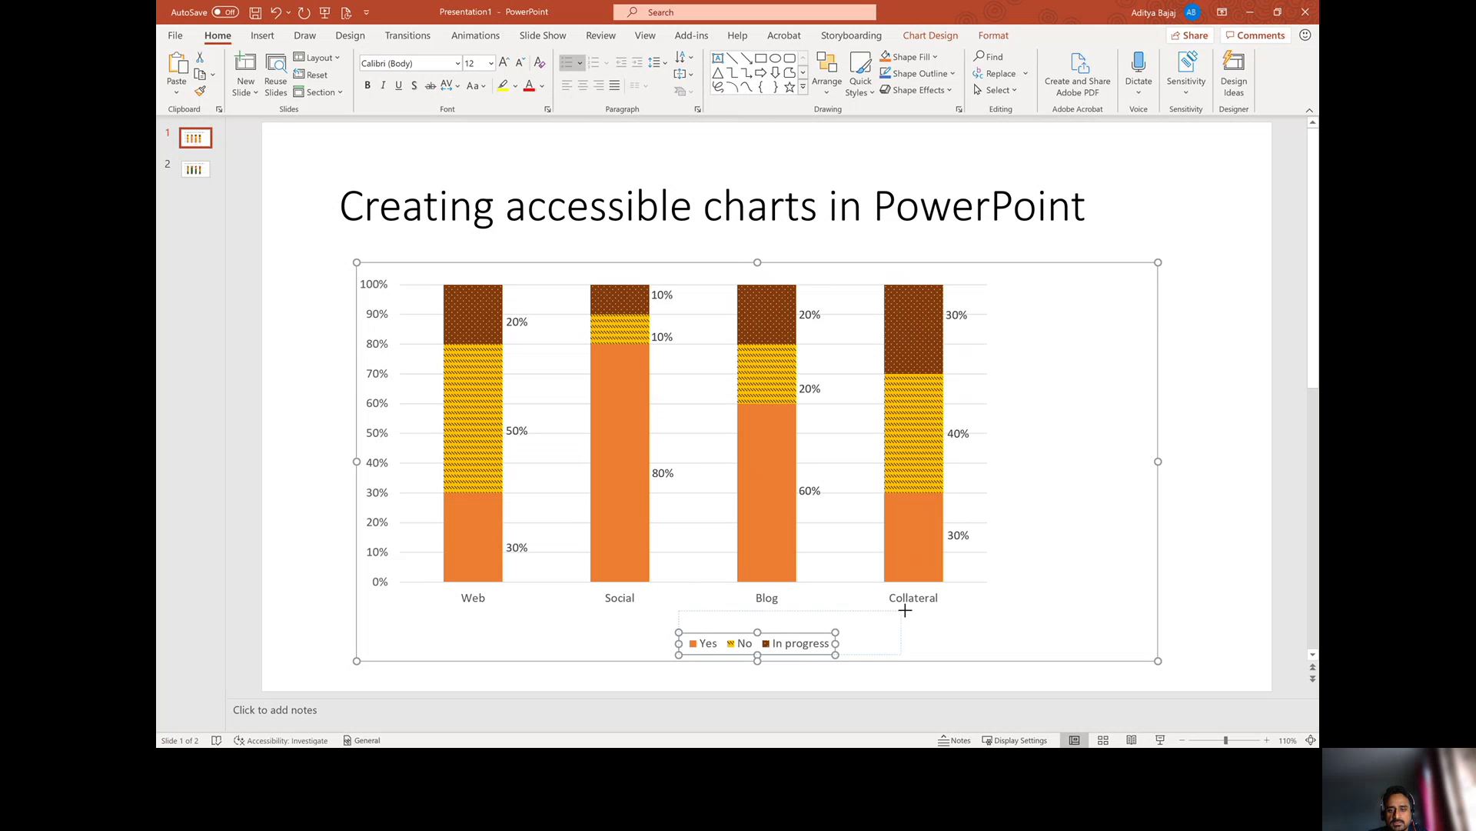
pyautogui.moveTo(906, 609); pyautogui.dragTo(905, 609)
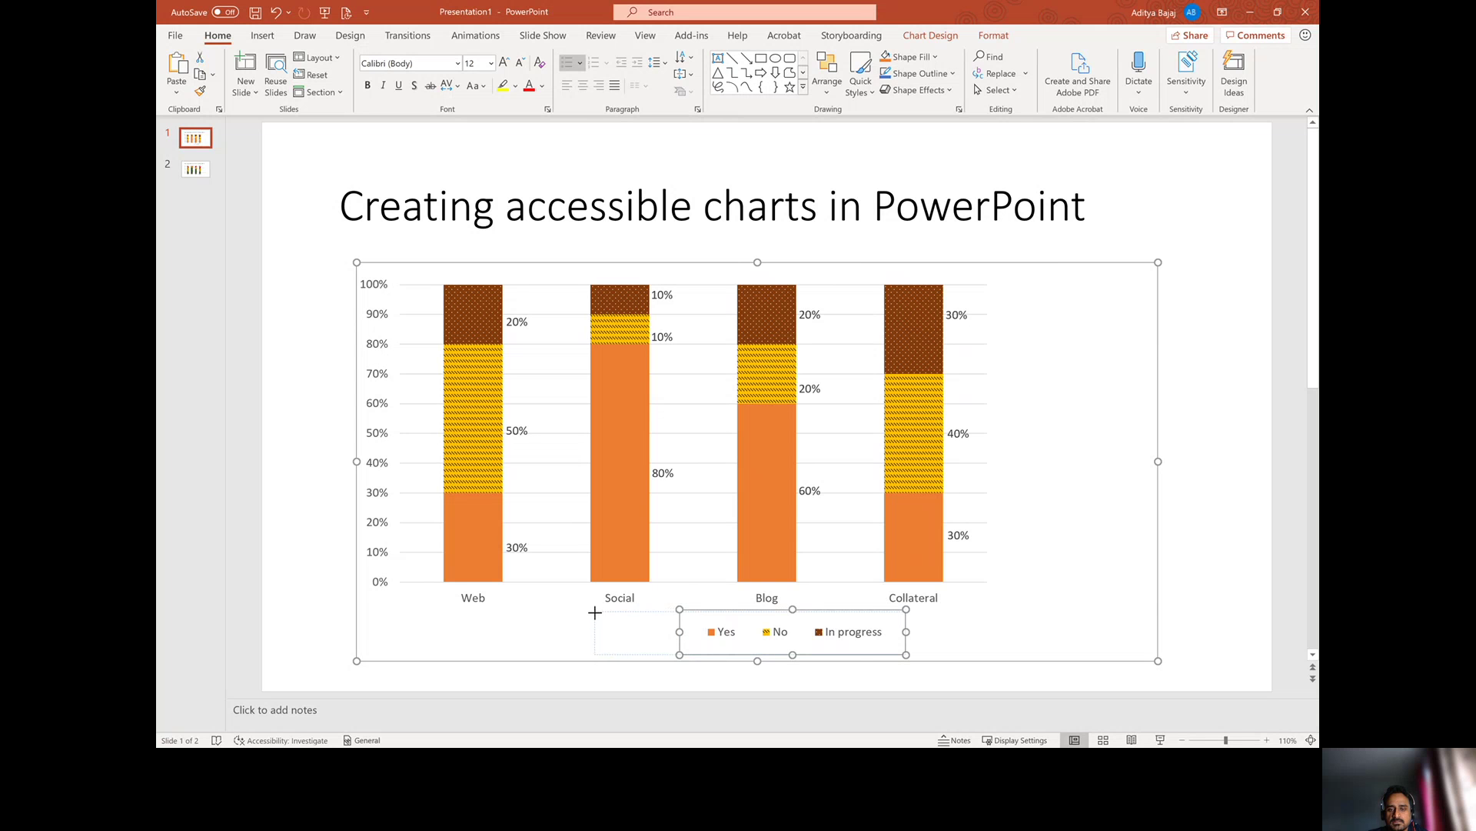
pyautogui.moveTo(596, 613); pyautogui.dragTo(595, 611)
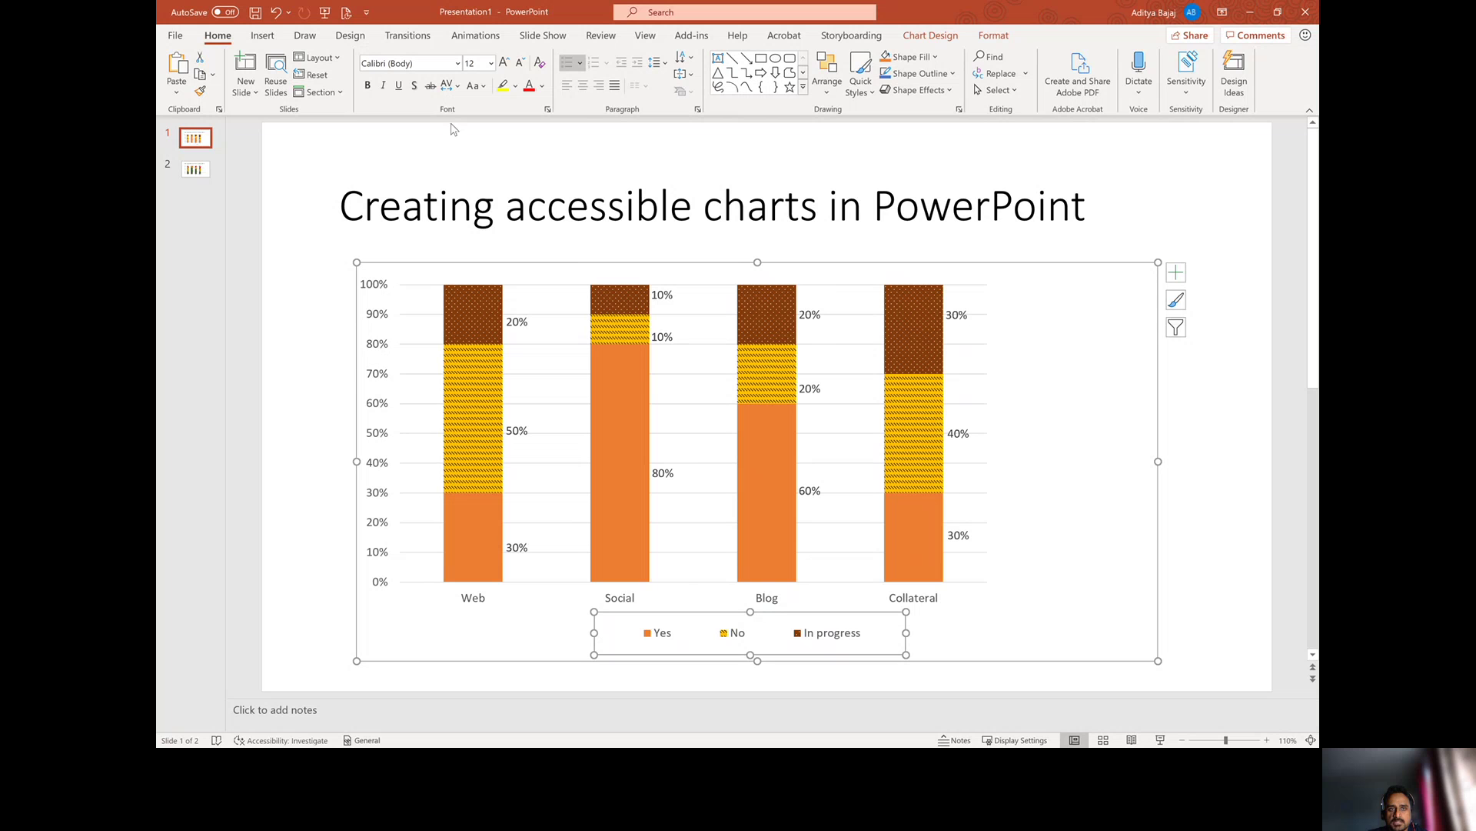
pyautogui.click(505, 63)
pyautogui.click(505, 63)
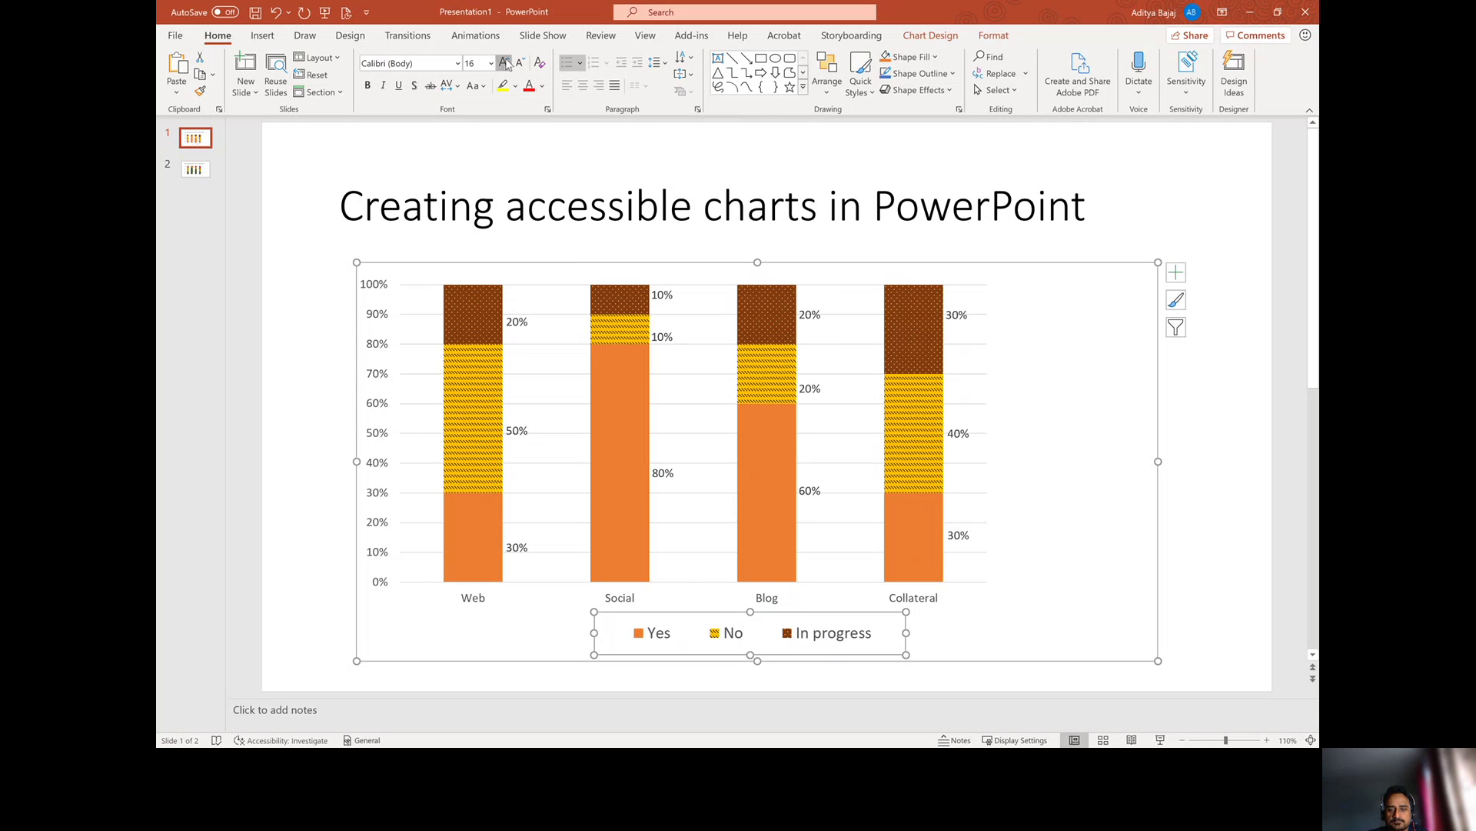
pyautogui.click(505, 63)
pyautogui.click(505, 63)
pyautogui.click(505, 63)
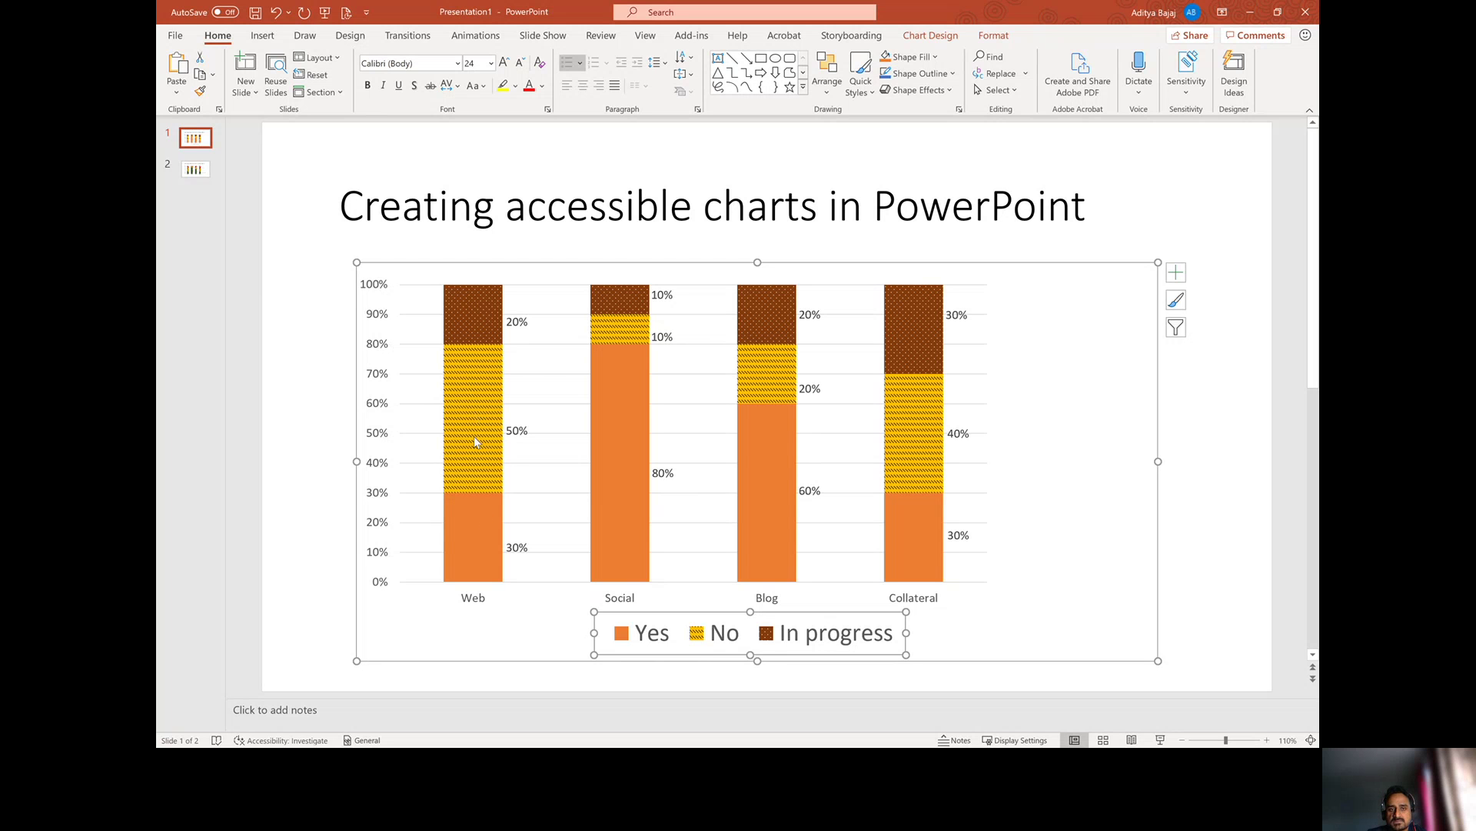
# Switch to slide 2 to view the finished patterned chart example.
pyautogui.click(195, 170)
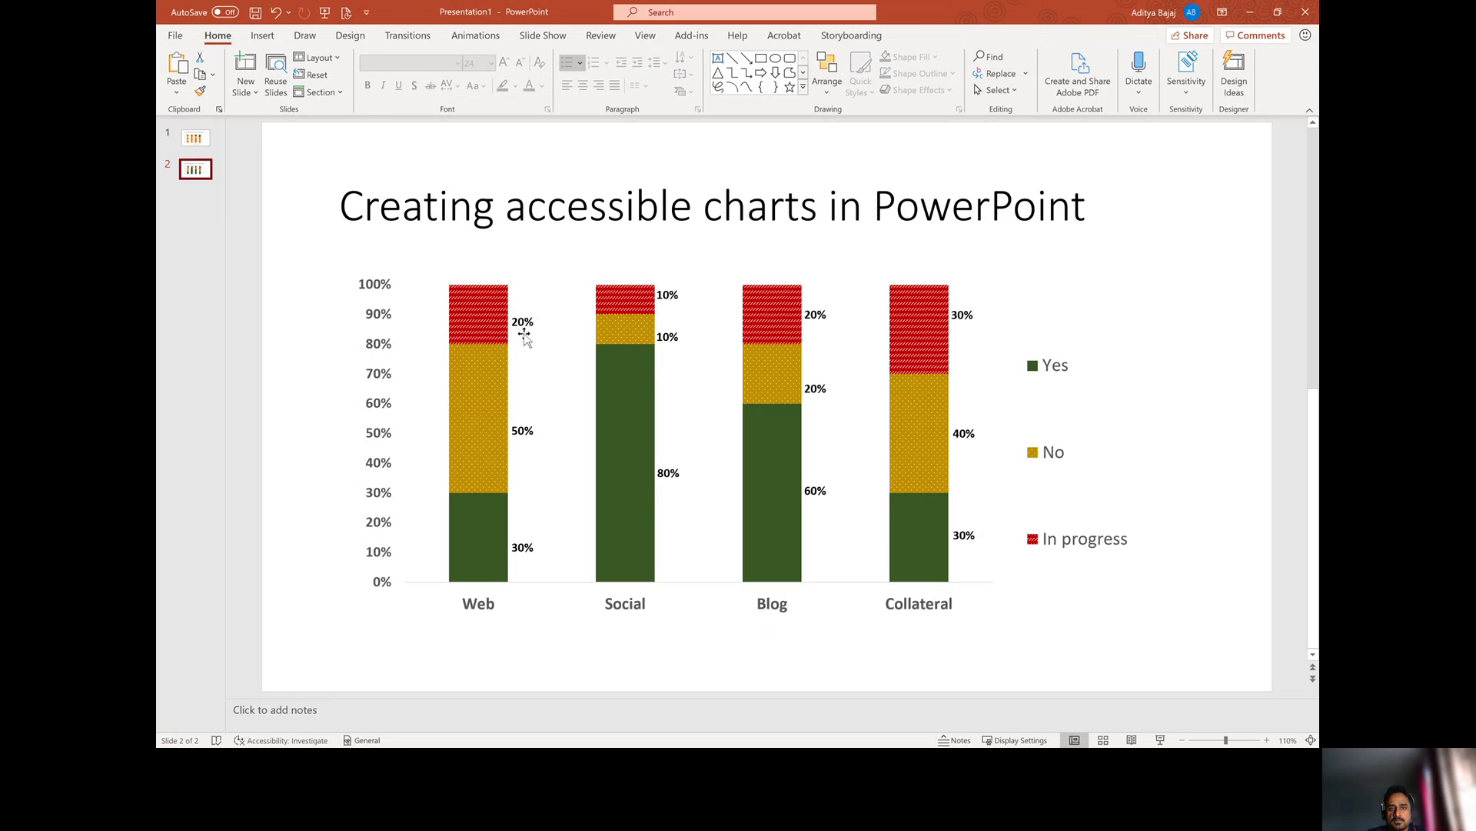